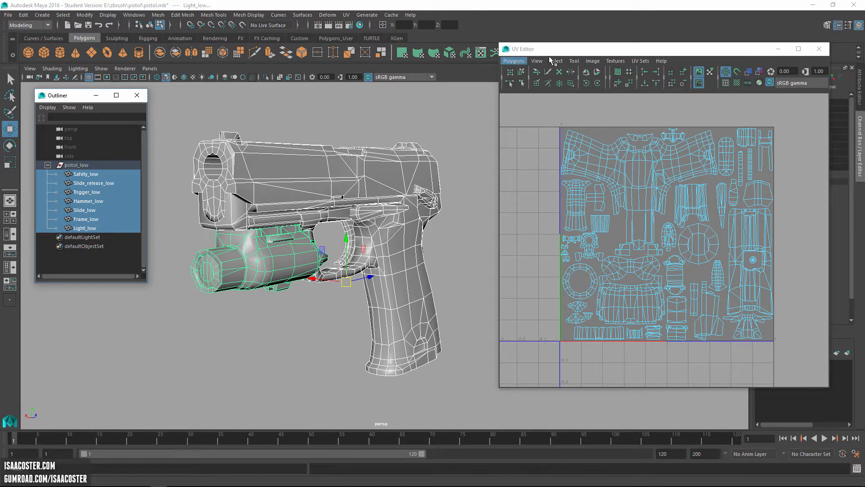
Inspect the UV Snapshot settings and save location for the selected pistol meshes, and close the dialog without exporting
{"action": "left_click_drag", "start_coordinate": [563, 49], "coordinate": [518, 47]}
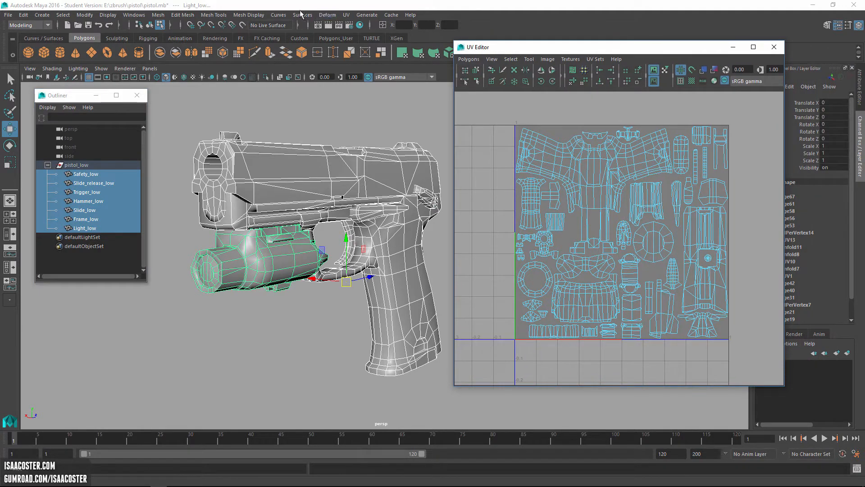
{"action": "left_click", "coordinate": [346, 14]}
{"action": "left_click", "coordinate": [320, 64]}
{"action": "left_click", "coordinate": [469, 59]}
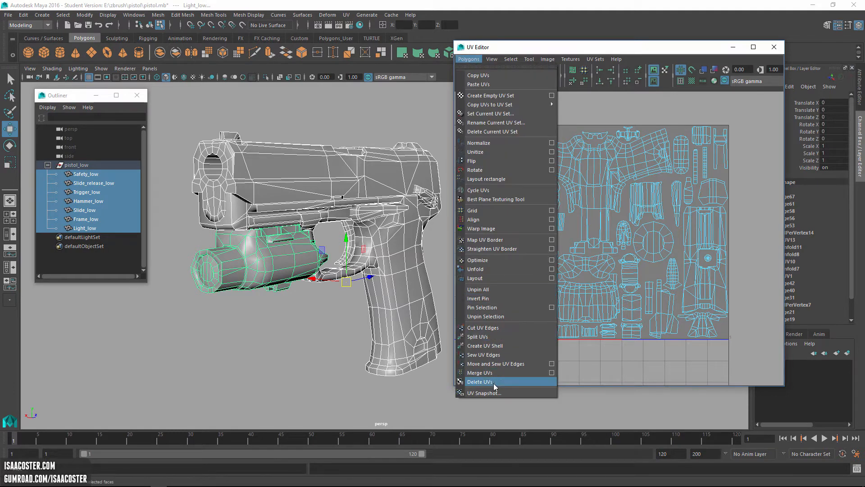
{"action": "left_click", "coordinate": [482, 392]}
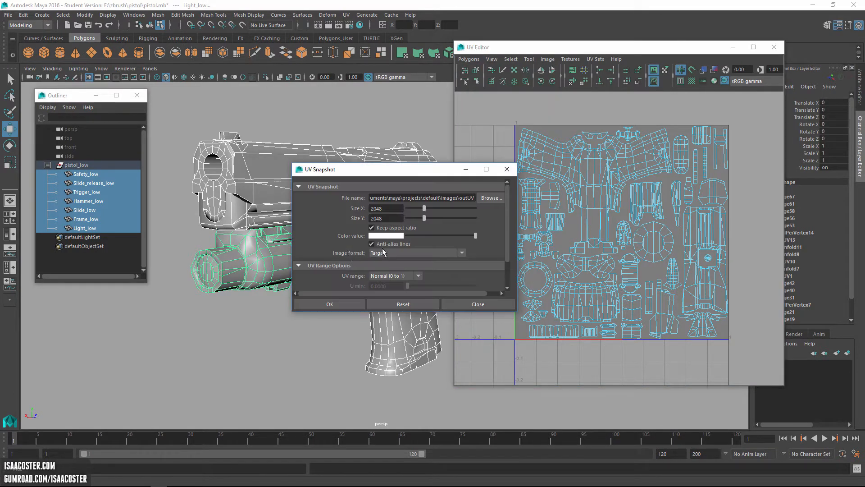
{"action": "left_click", "coordinate": [488, 197]}
{"action": "left_click", "coordinate": [492, 198]}
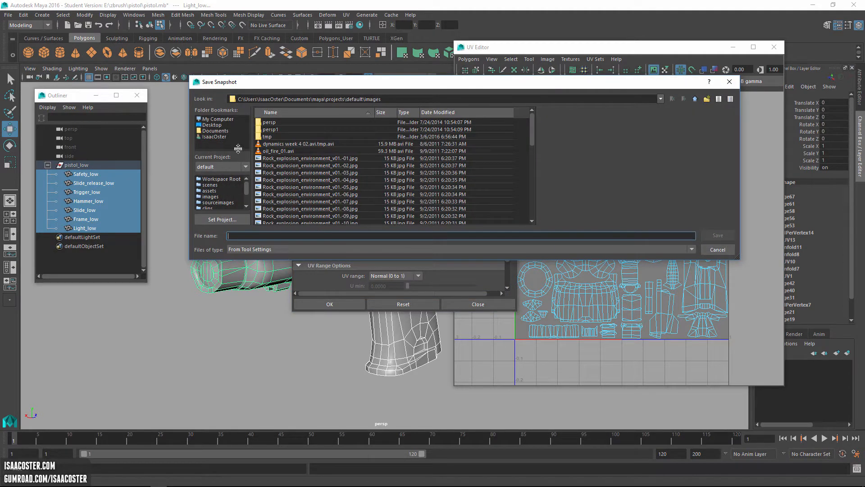
{"action": "left_click", "coordinate": [721, 250]}
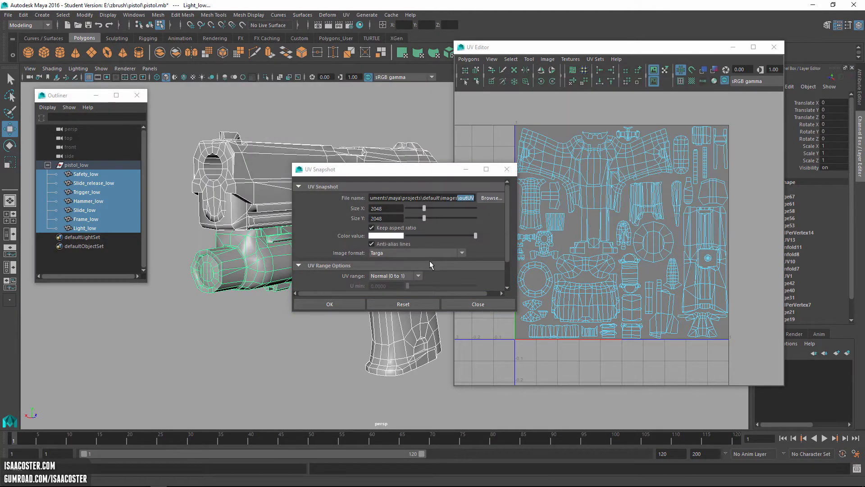
{"action": "left_click", "coordinate": [475, 306]}
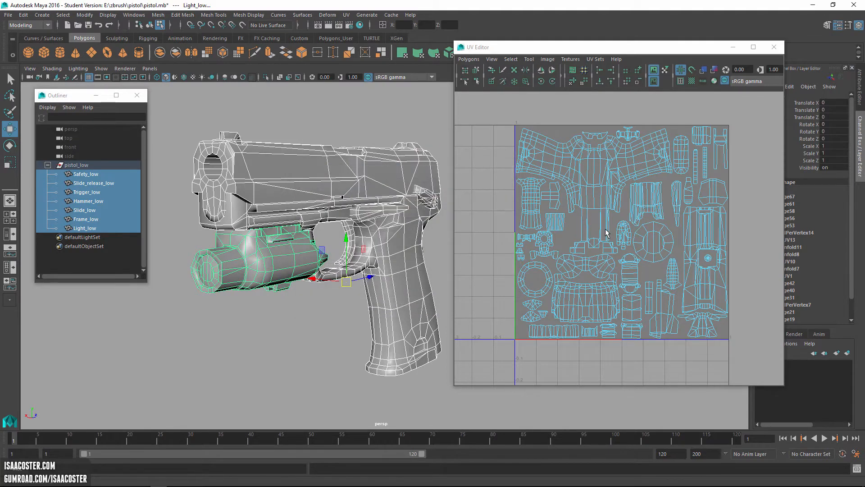
Switch to Photoshop and examine the UV wireframe in pistol_UVs.tga with the Background shown and Layer 2 hidden
{"action": "key", "text": "alt+Tab"}
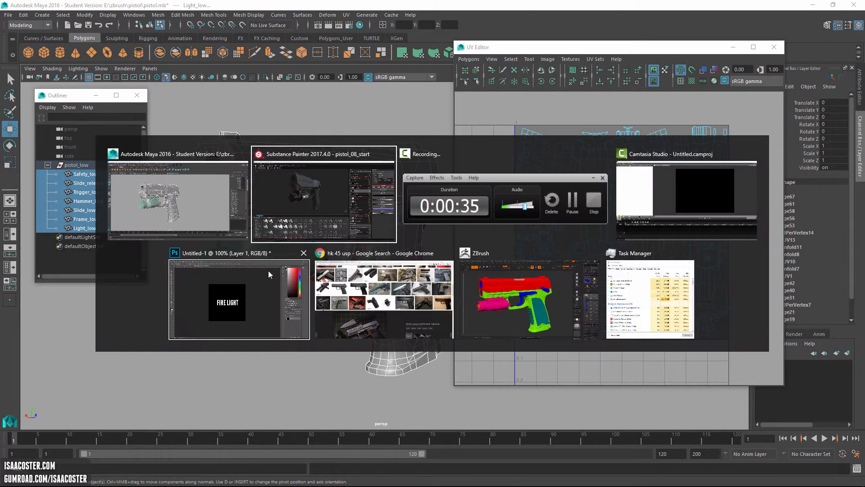
{"action": "left_click", "coordinate": [256, 289]}
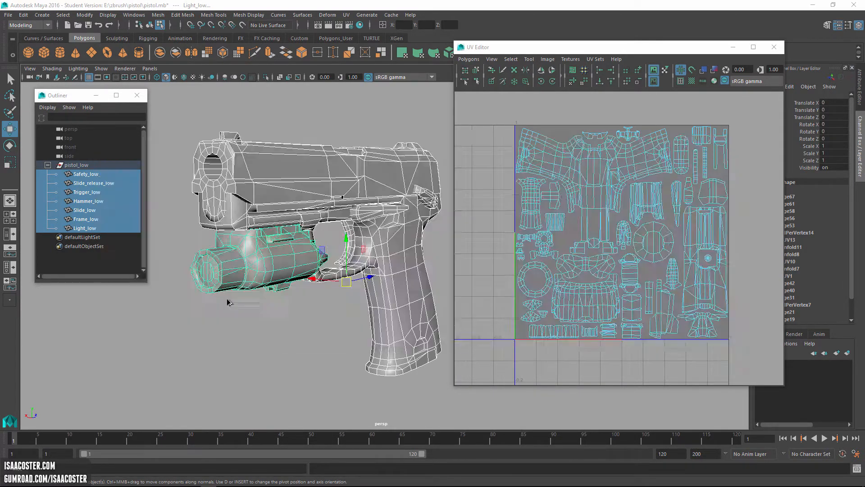
{"action": "left_click", "coordinate": [93, 33]}
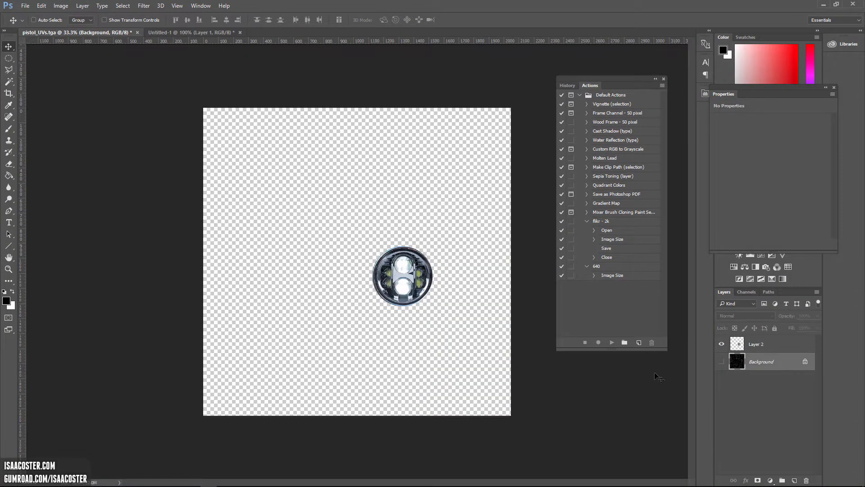
{"action": "left_click", "coordinate": [721, 361]}
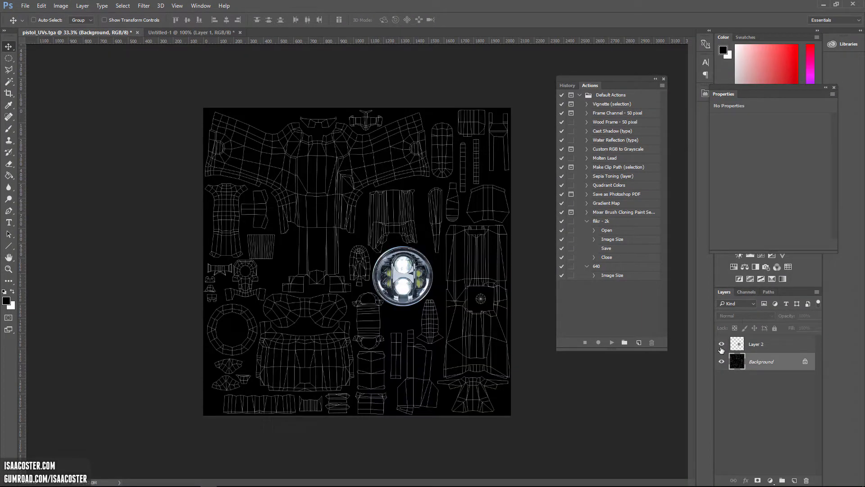
{"action": "left_click", "coordinate": [722, 344]}
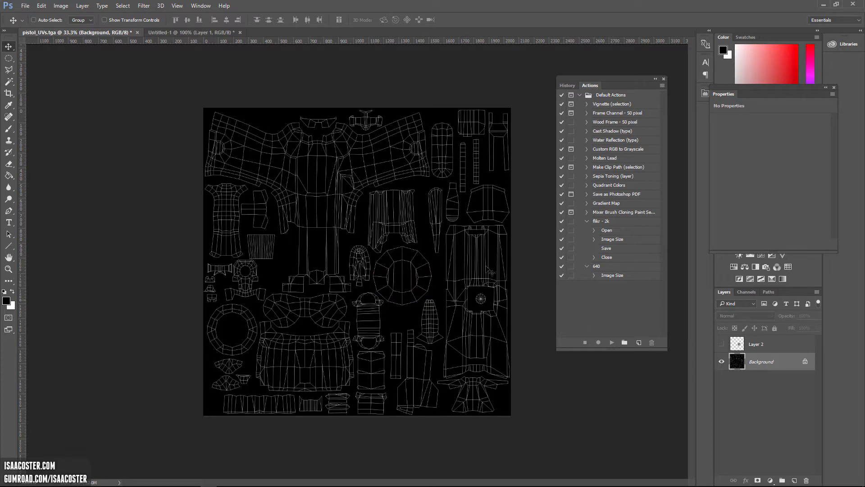
{"action": "key", "text": "ctrl+plus"}
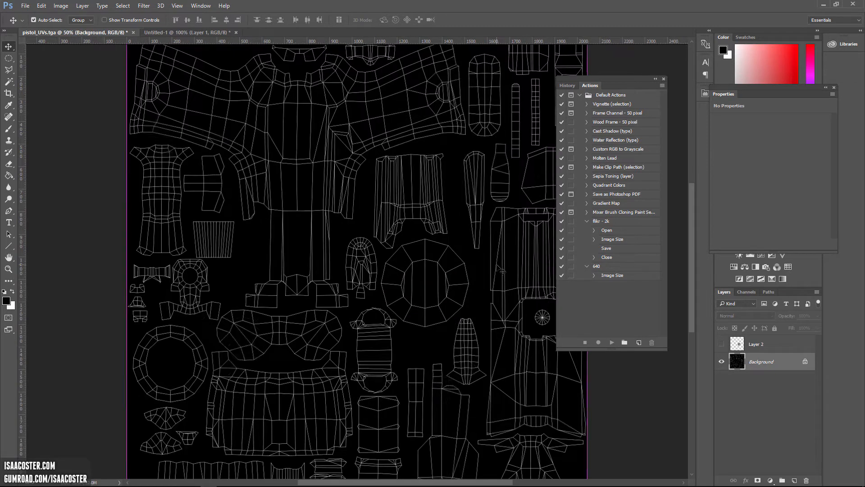
{"action": "key", "text": "ctrl+minus"}
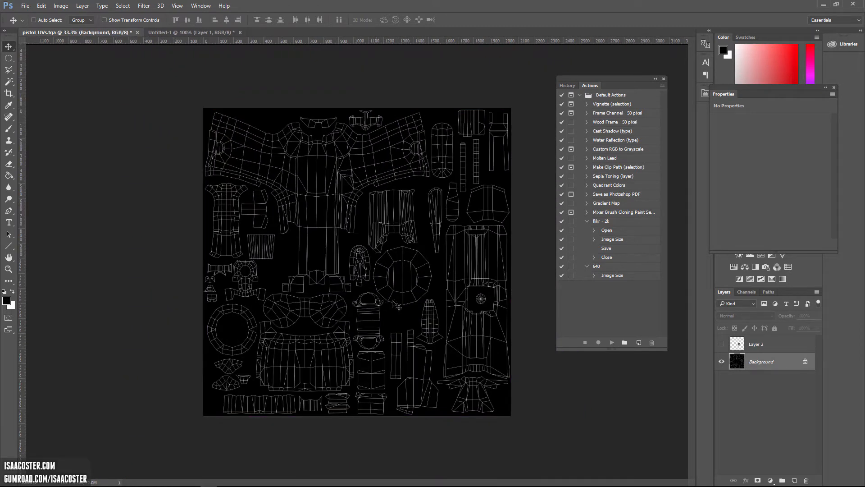
Show Layer 2 to check the headlight image's fit over the UV wireframe, and hide the Background layer
{"action": "left_click", "coordinate": [721, 343]}
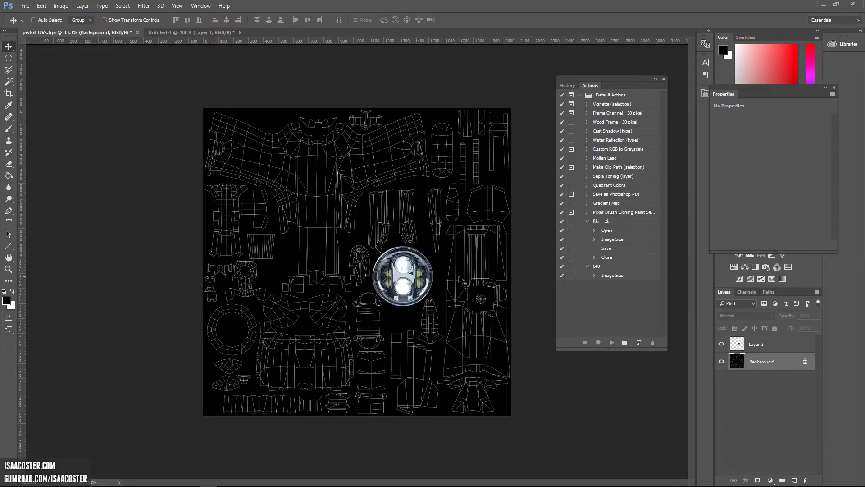
{"action": "key", "text": "ctrl+plus"}
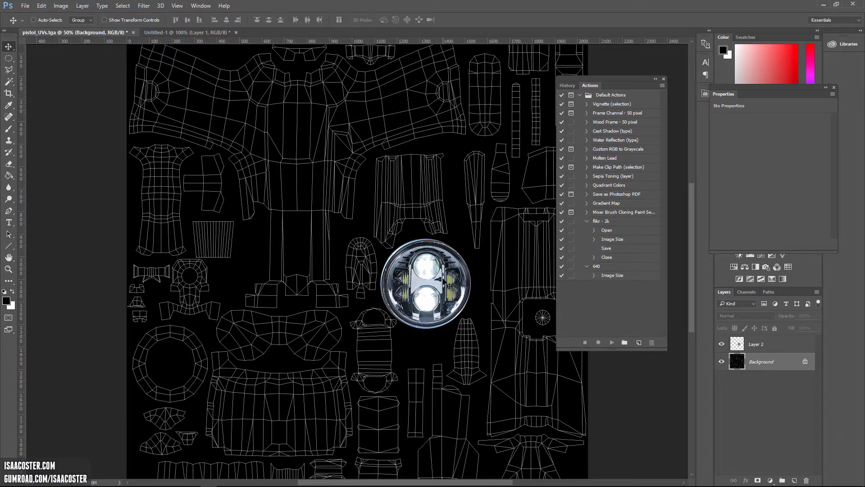
{"action": "key", "text": "ctrl+minus"}
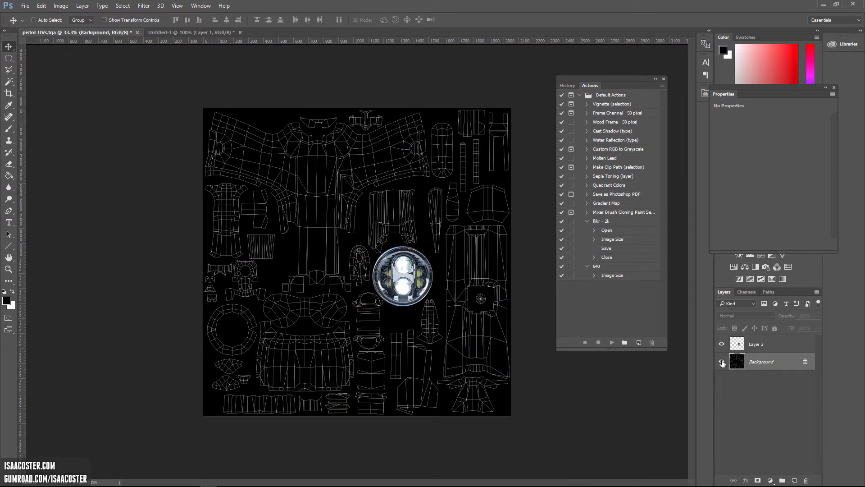
{"action": "left_click", "coordinate": [721, 362]}
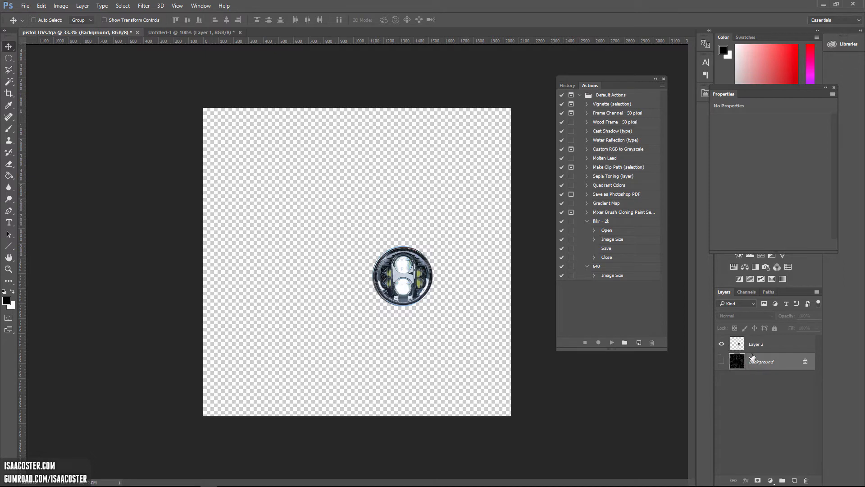
View the Alpha 1 channel holding the headlight's circular mask, and return to the RGB composite
{"action": "left_click", "coordinate": [746, 292]}
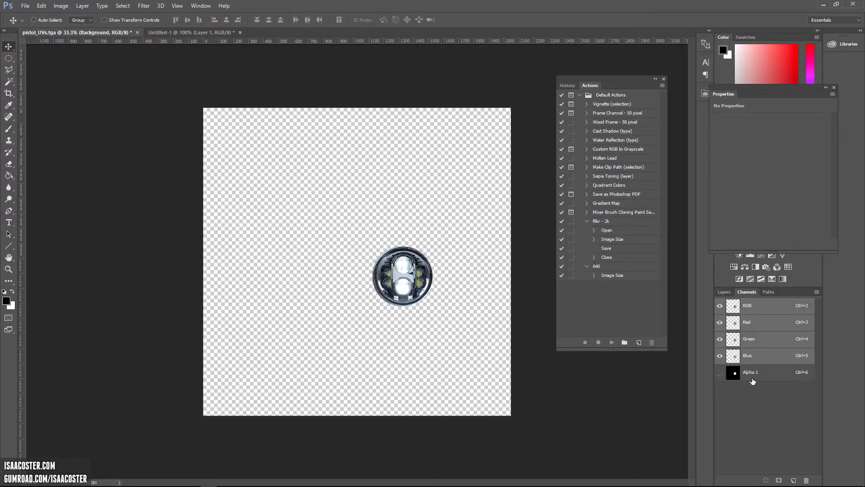
{"action": "left_click", "coordinate": [752, 379]}
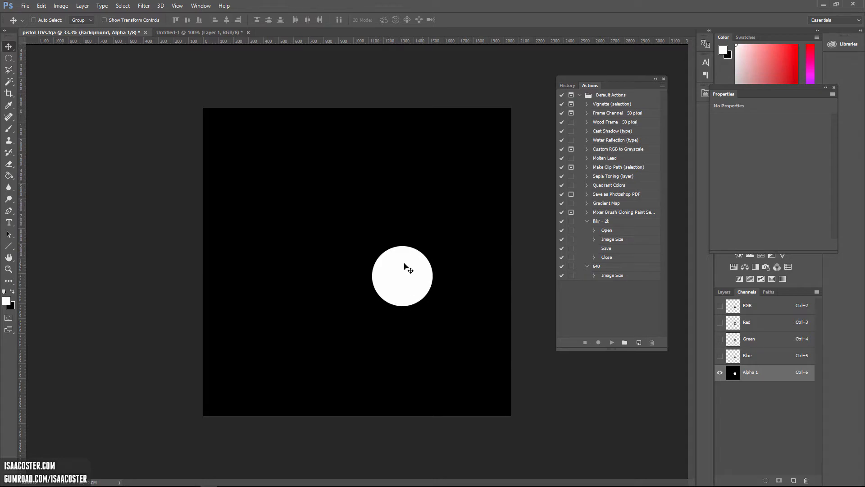
{"action": "left_click", "coordinate": [752, 306]}
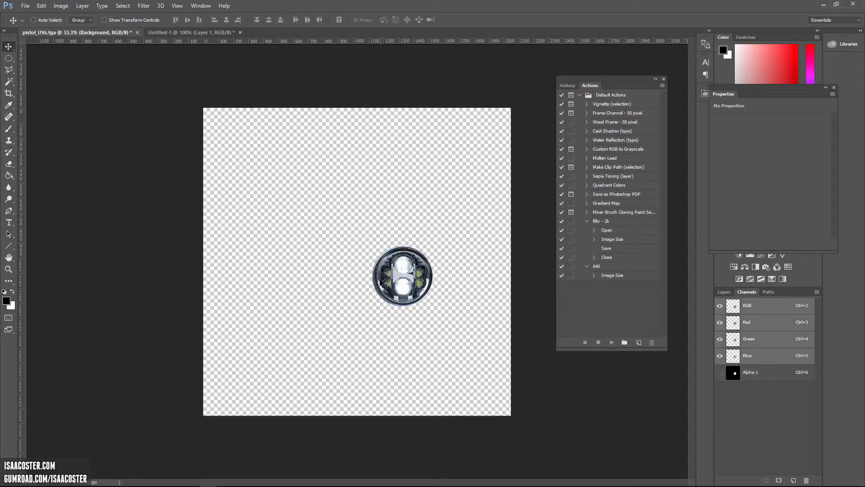
Switch to Substance Painter and open the Import Resources dialog
{"action": "key", "text": "alt+Tab"}
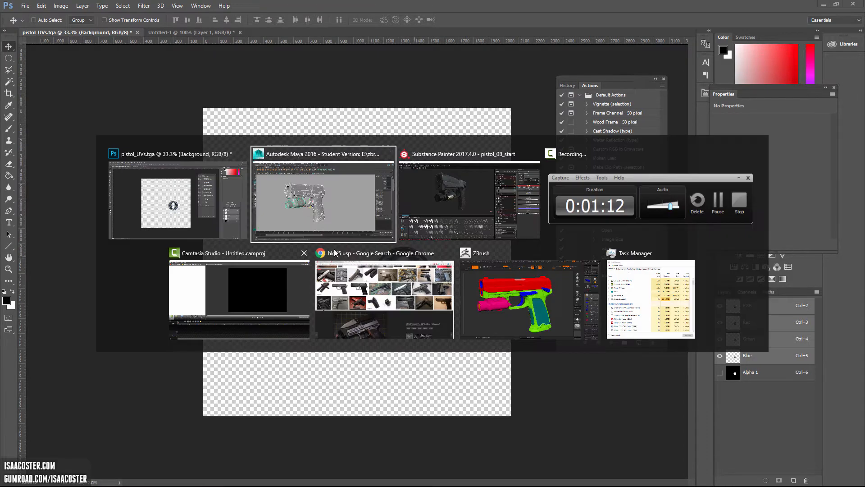
{"action": "left_click", "coordinate": [475, 198]}
{"action": "left_click", "coordinate": [6, 15]}
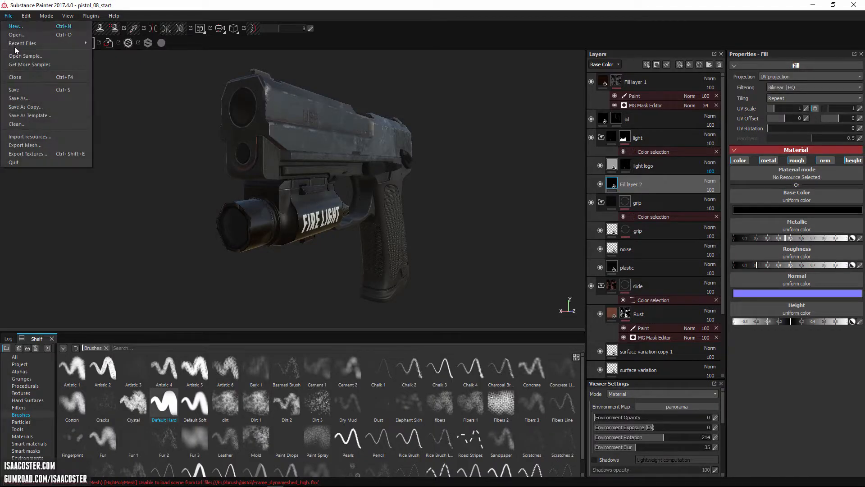
{"action": "left_click", "coordinate": [27, 143]}
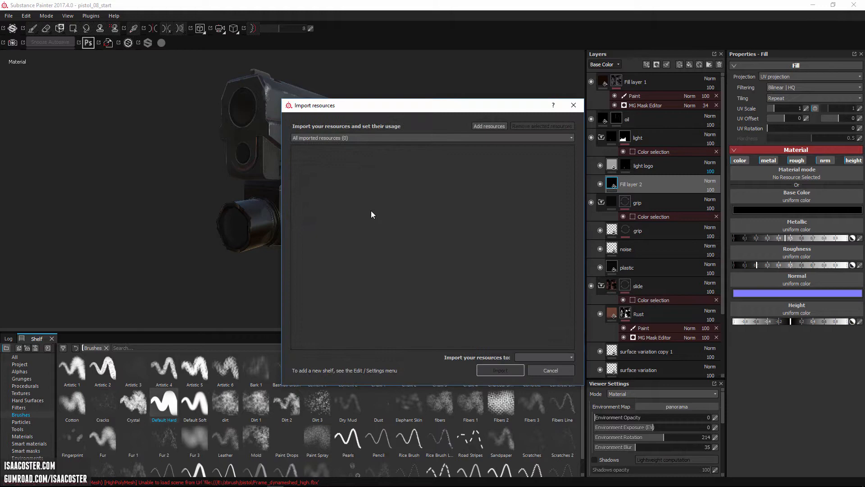
Add the pistol_light TGA file from the pistol folder to the list of resources for import
{"action": "left_click", "coordinate": [487, 127]}
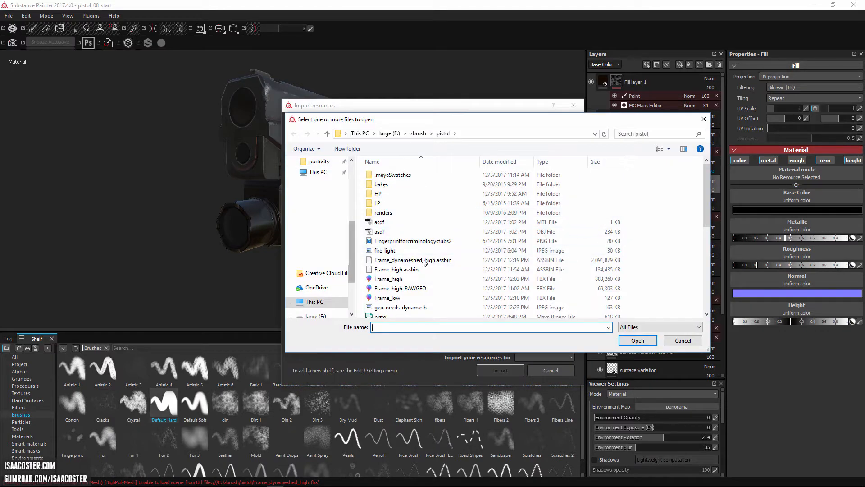
{"action": "left_click", "coordinate": [423, 261]}
{"action": "scroll", "coordinate": [414, 252], "scroll_direction": "down", "scroll_amount": 4}
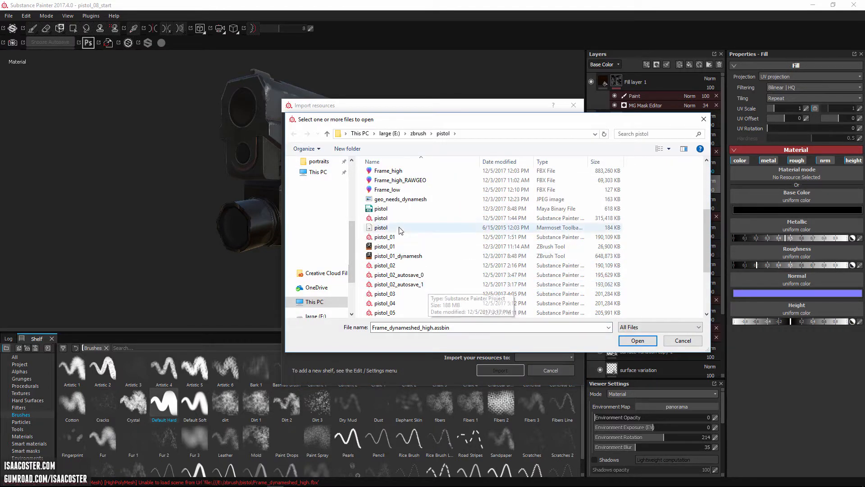
{"action": "scroll", "coordinate": [401, 235], "scroll_direction": "down", "scroll_amount": 3}
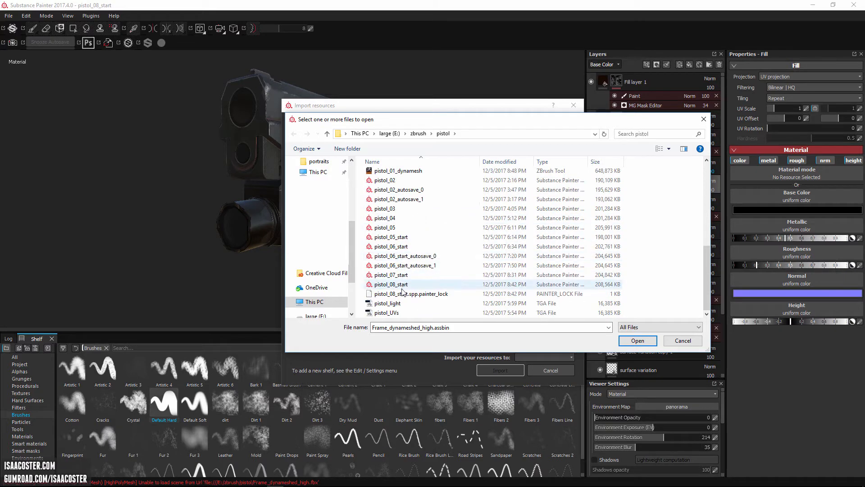
{"action": "left_click", "coordinate": [395, 304]}
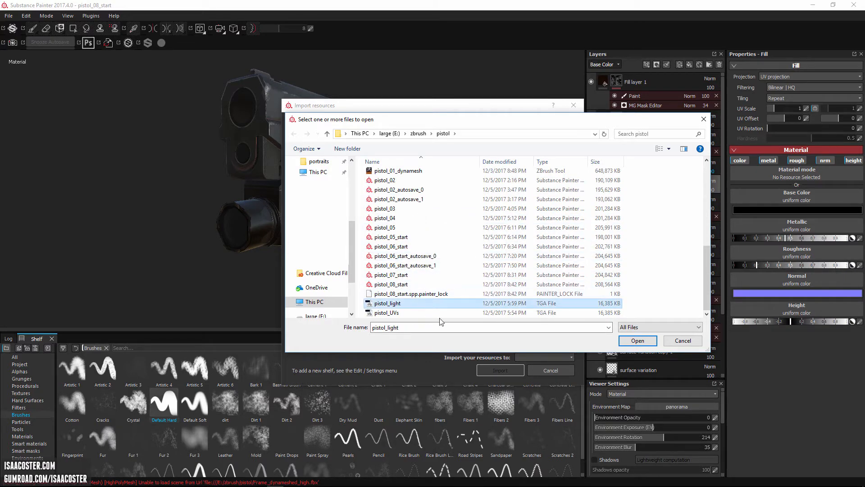
{"action": "left_click", "coordinate": [637, 340]}
{"action": "left_click", "coordinate": [486, 127]}
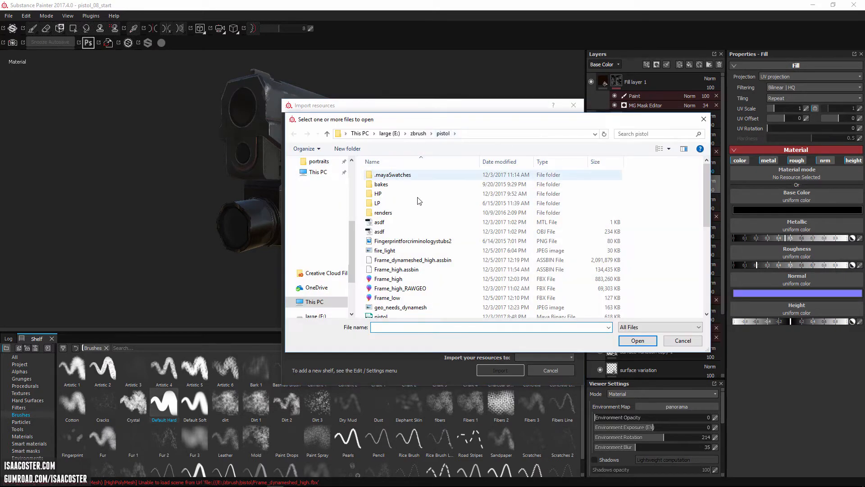
{"action": "left_click", "coordinate": [683, 340]}
Set the usage of pistol_light.tga to texture and import it into the current session
{"action": "left_click", "coordinate": [534, 152]}
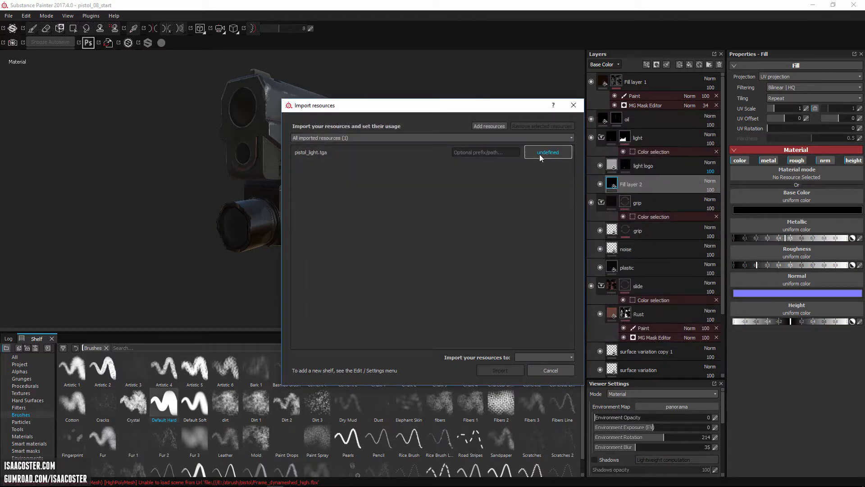
{"action": "left_click", "coordinate": [562, 186]}
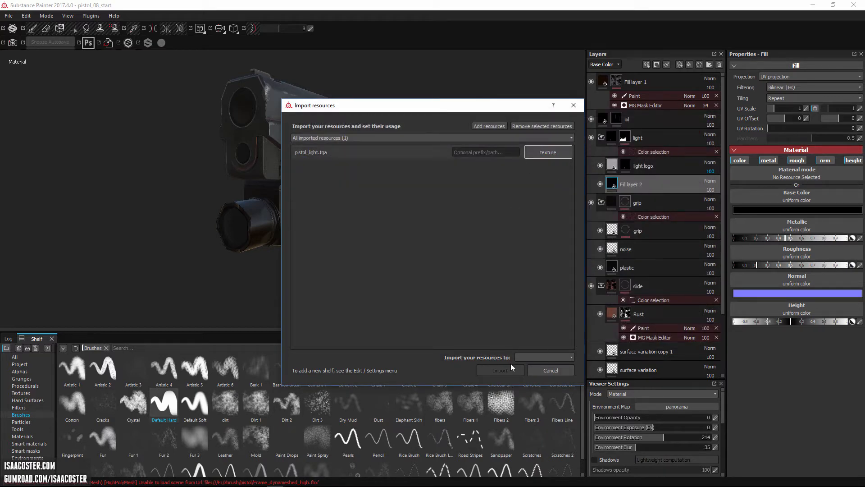
{"action": "left_click", "coordinate": [545, 357]}
{"action": "left_click", "coordinate": [536, 365]}
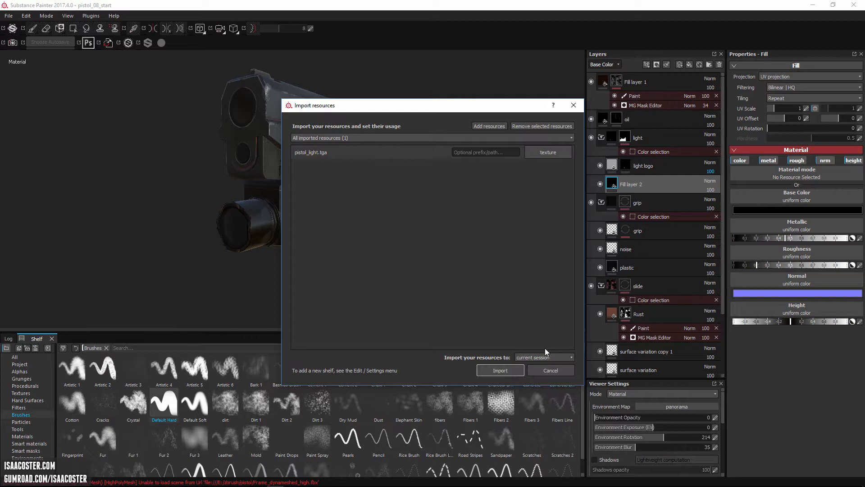
{"action": "left_click", "coordinate": [500, 370]}
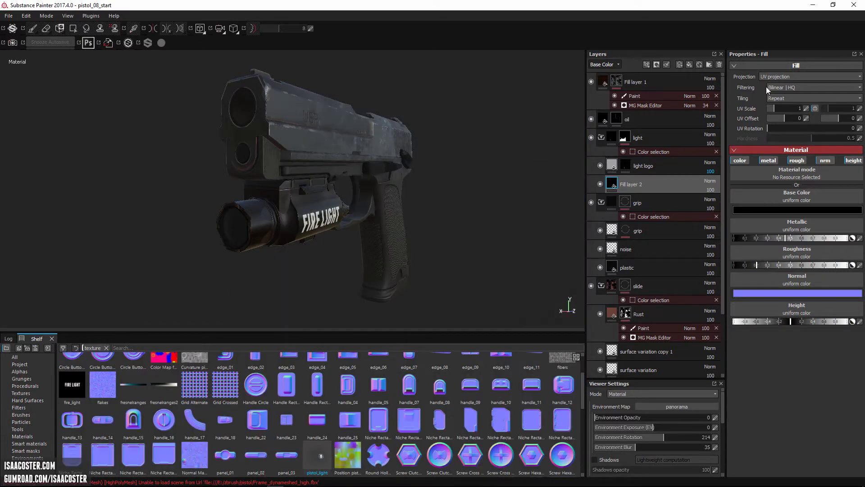
Add a new fill layer directly above the light folder in the layer stack
{"action": "left_click", "coordinate": [643, 85]}
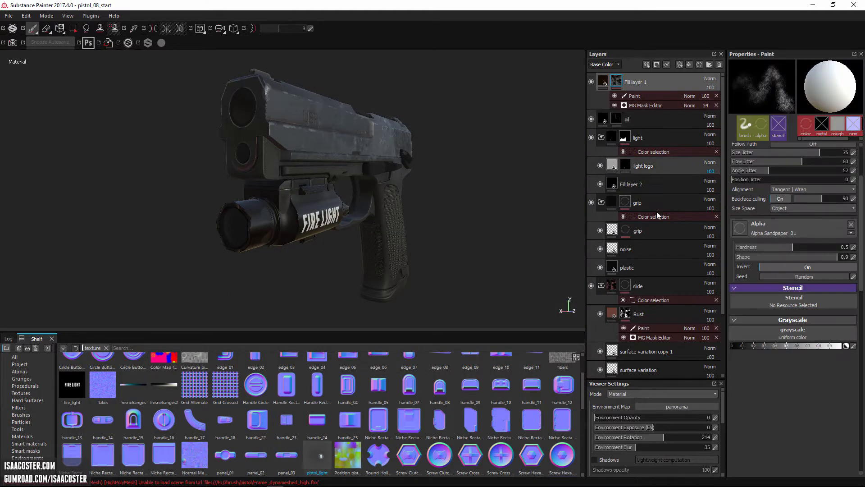
{"action": "left_click", "coordinate": [647, 135]}
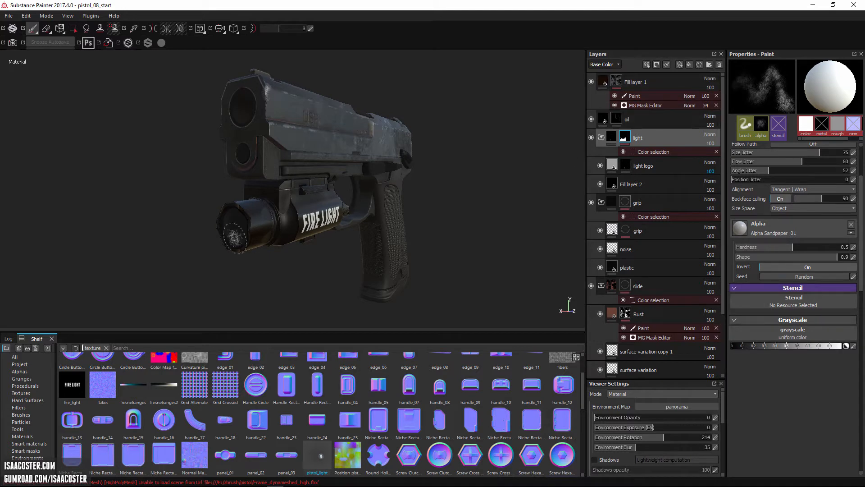
{"action": "left_click", "coordinate": [672, 84]}
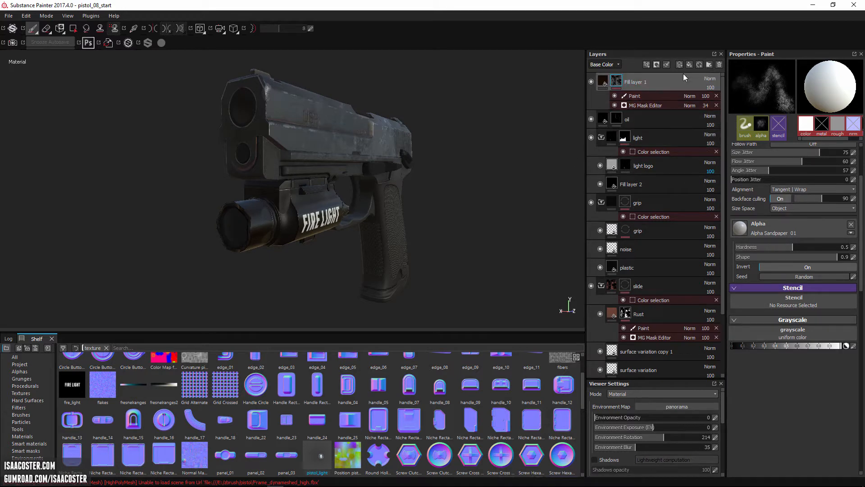
{"action": "left_click", "coordinate": [645, 139]}
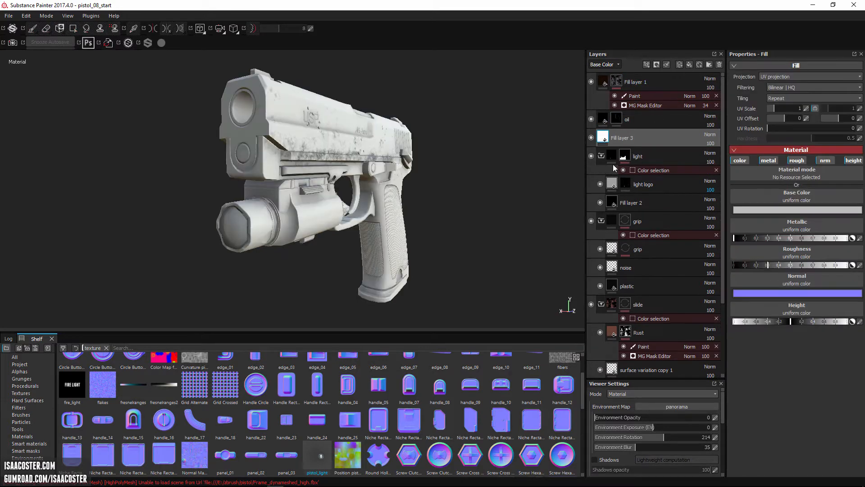
{"action": "right_click", "coordinate": [640, 140]}
{"action": "left_click", "coordinate": [655, 138]}
Search the base color resources for "ligh" and assign the pistol_light texture to Fill layer 3
{"action": "left_click", "coordinate": [782, 201]}
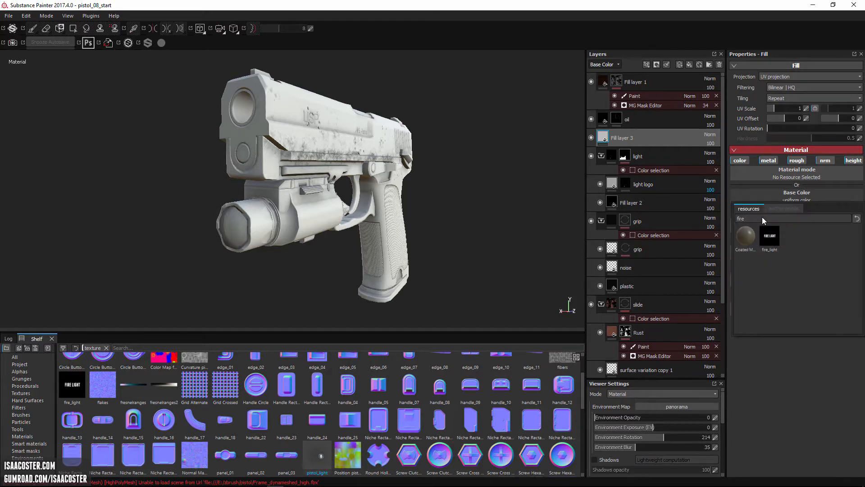
{"action": "key", "text": "BackSpace"}
{"action": "key", "text": "BackSpace"}
{"action": "key", "text": "BackSpace"}
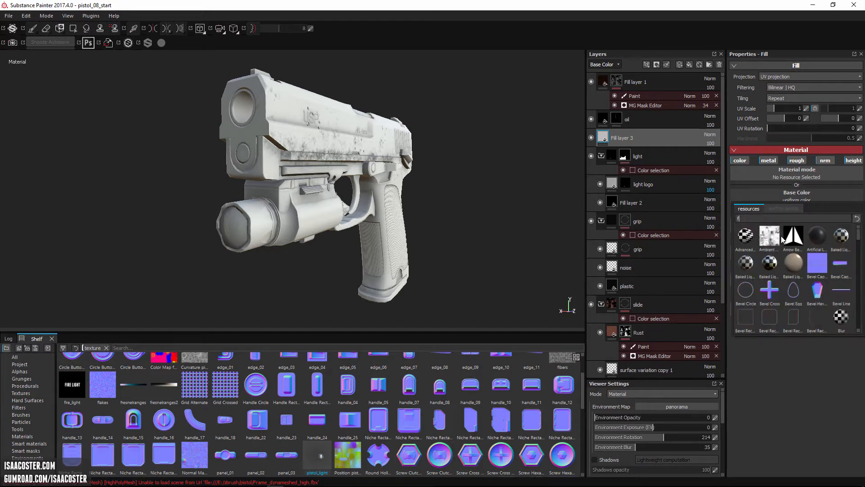
{"action": "key", "text": "BackSpace"}
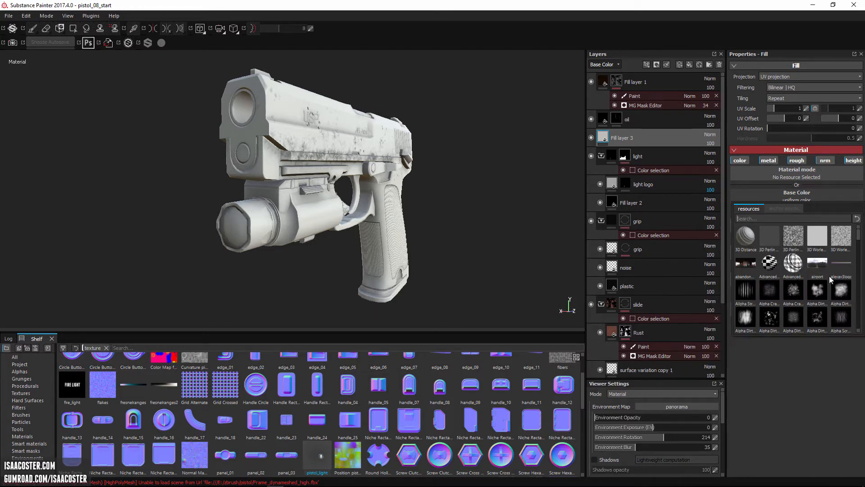
{"action": "scroll", "coordinate": [831, 279], "scroll_direction": "down", "scroll_amount": 10}
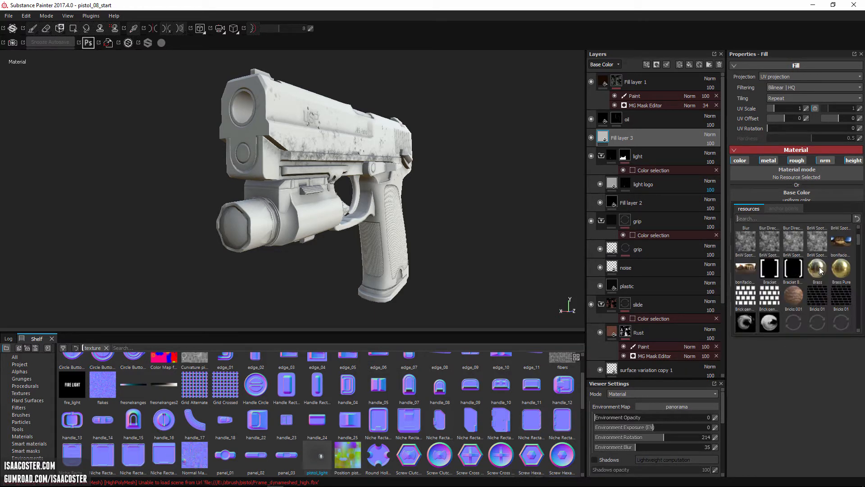
{"action": "scroll", "coordinate": [819, 270], "scroll_direction": "up", "scroll_amount": 10}
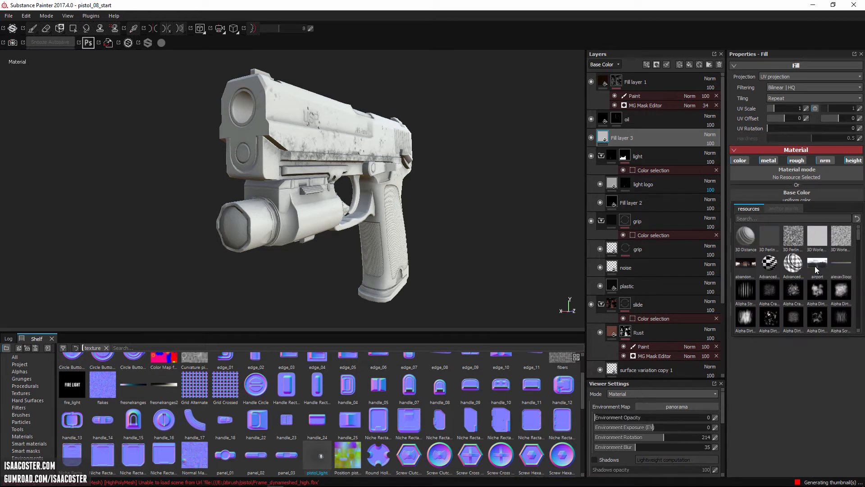
{"action": "type", "text": "ligh"}
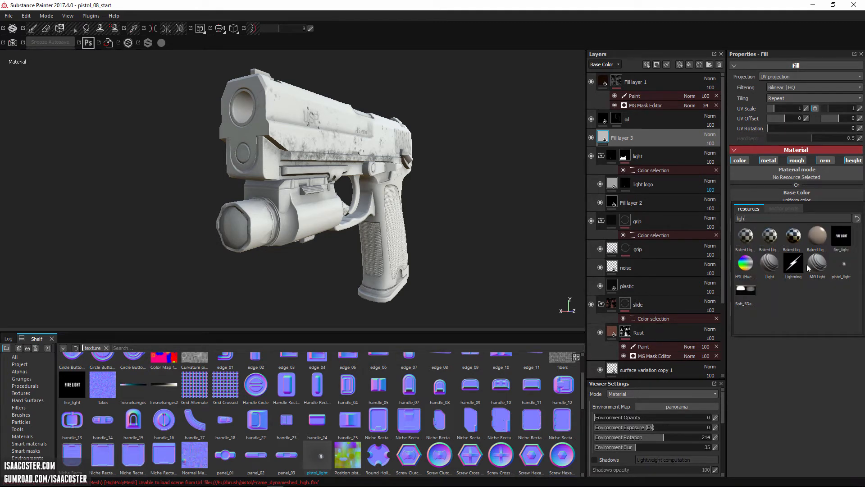
{"action": "left_click", "coordinate": [845, 269]}
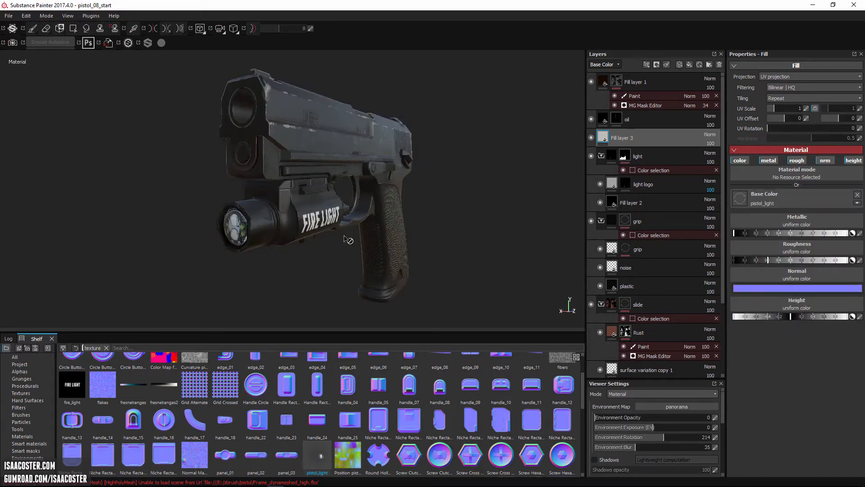
Mask Fill layer 3 with a color selection, picking the orange ID color of the flashlight's front lens
{"action": "left_click_drag", "start_coordinate": [347, 237], "coordinate": [424, 240], "text": "alt"}
{"action": "right_click_drag", "start_coordinate": [424, 240], "coordinate": [404, 241], "text": "shift"}
{"action": "left_click_drag", "start_coordinate": [407, 243], "coordinate": [427, 223], "text": "alt"}
{"action": "mouse_move", "coordinate": [352, 212]}
{"action": "left_mouse_down", "text": "alt"}
{"action": "mouse_move", "coordinate": [250, 221]}
{"action": "mouse_move", "coordinate": [521, 188]}
{"action": "mouse_move", "coordinate": [333, 197]}
{"action": "mouse_move", "coordinate": [354, 210]}
{"action": "left_mouse_up", "text": "alt"}
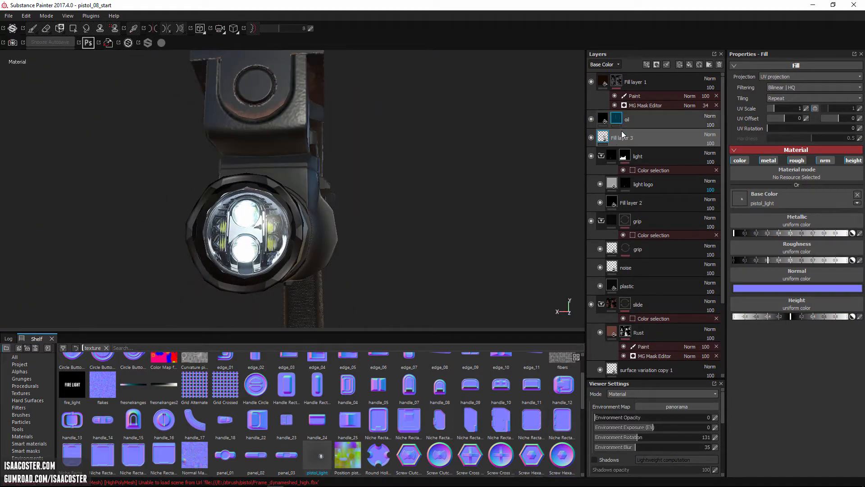
{"action": "right_click", "coordinate": [640, 137]}
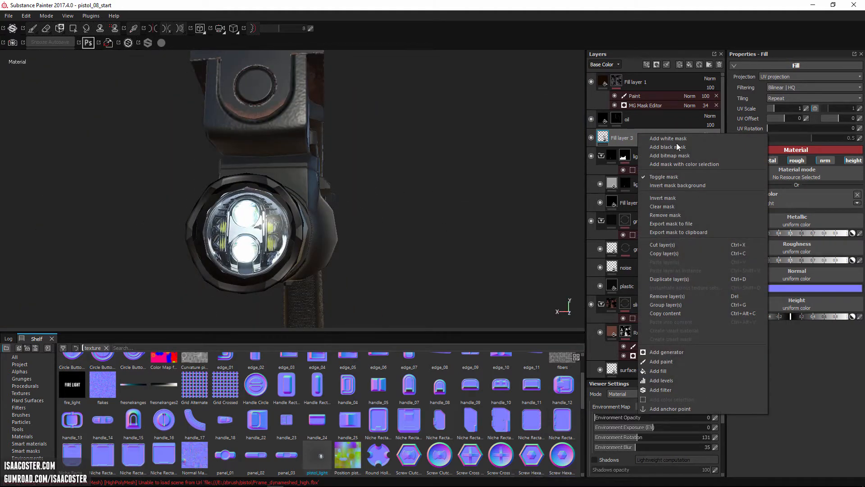
{"action": "left_click", "coordinate": [694, 165]}
{"action": "left_click", "coordinate": [845, 136]}
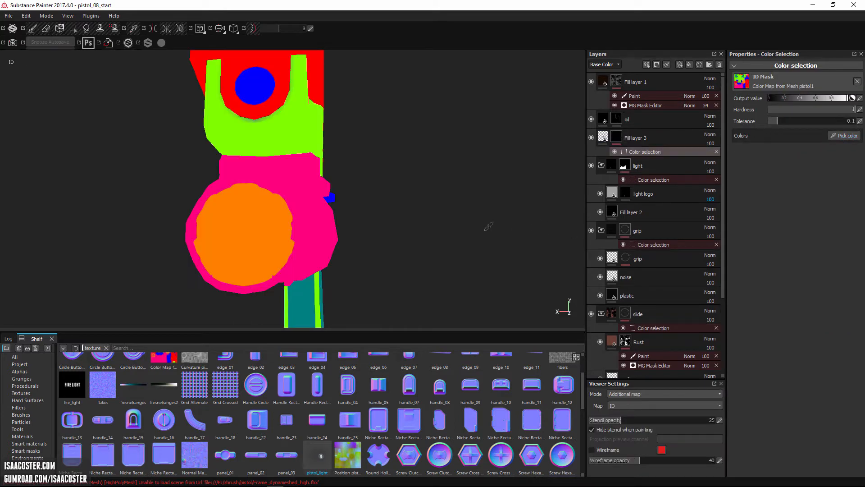
{"action": "left_click", "coordinate": [233, 221]}
Lower the roughness of Fill layer 3 to its minimum and check the reflections on the headlight
{"action": "left_click_drag", "start_coordinate": [384, 245], "coordinate": [382, 213], "text": "alt"}
{"action": "scroll", "coordinate": [381, 209], "scroll_direction": "up", "scroll_amount": 3}
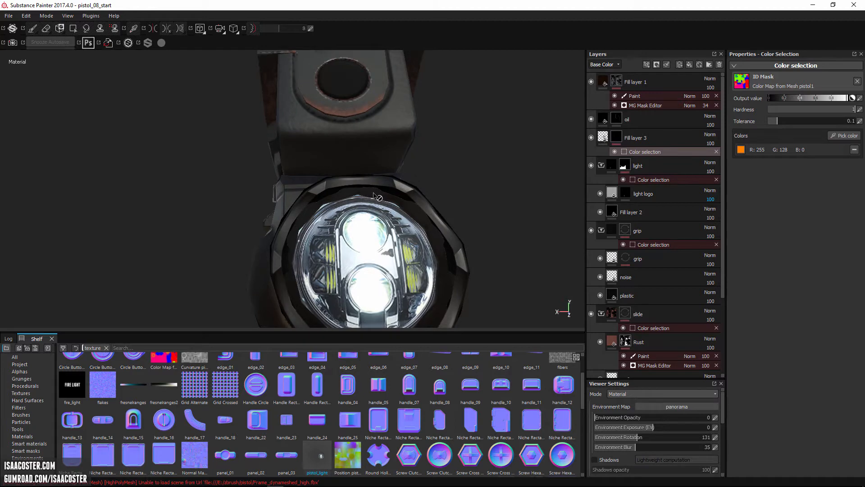
{"action": "left_click_drag", "start_coordinate": [319, 209], "coordinate": [262, 202], "text": "alt"}
{"action": "left_click_drag", "start_coordinate": [393, 222], "coordinate": [374, 224], "text": "alt"}
{"action": "scroll", "coordinate": [374, 224], "scroll_direction": "down", "scroll_amount": 3}
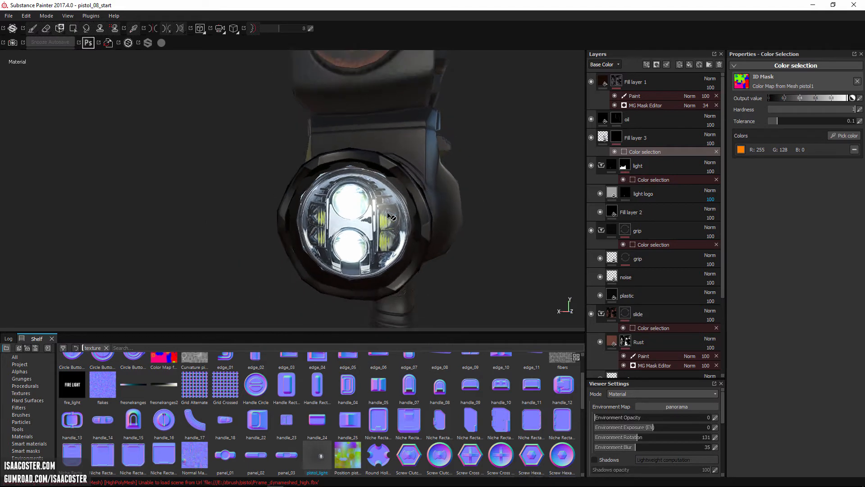
{"action": "left_click", "coordinate": [631, 139]}
{"action": "left_click", "coordinate": [603, 137]}
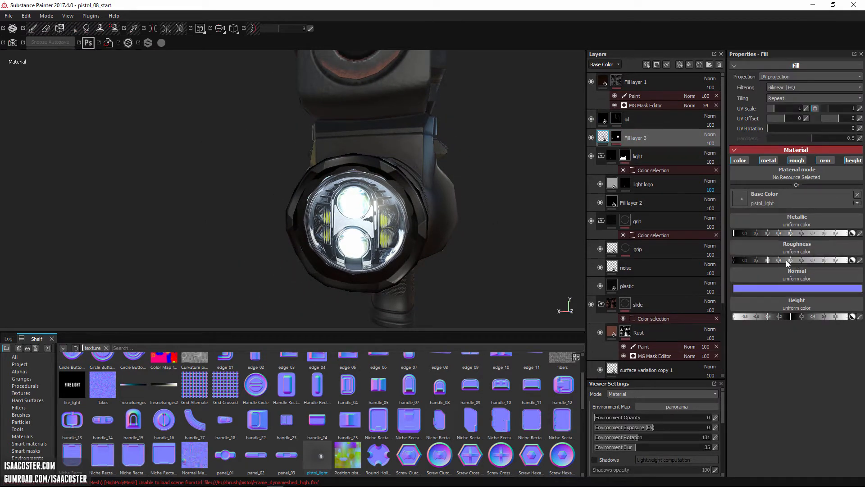
{"action": "left_click_drag", "start_coordinate": [788, 264], "coordinate": [716, 264]}
{"action": "left_click_drag", "start_coordinate": [523, 220], "coordinate": [420, 171], "text": "alt"}
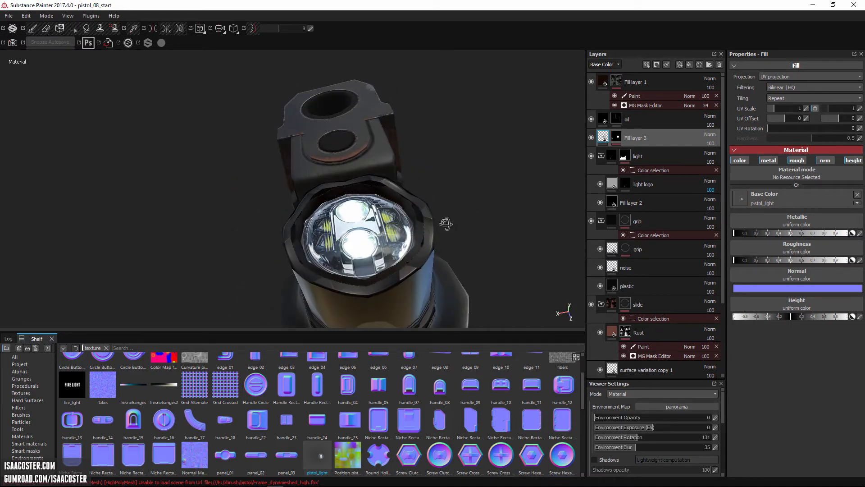
{"action": "left_click_drag", "start_coordinate": [445, 224], "coordinate": [478, 265], "text": "alt"}
Add a paint effect to the mask of Fill layer 3
{"action": "right_click", "coordinate": [639, 141]}
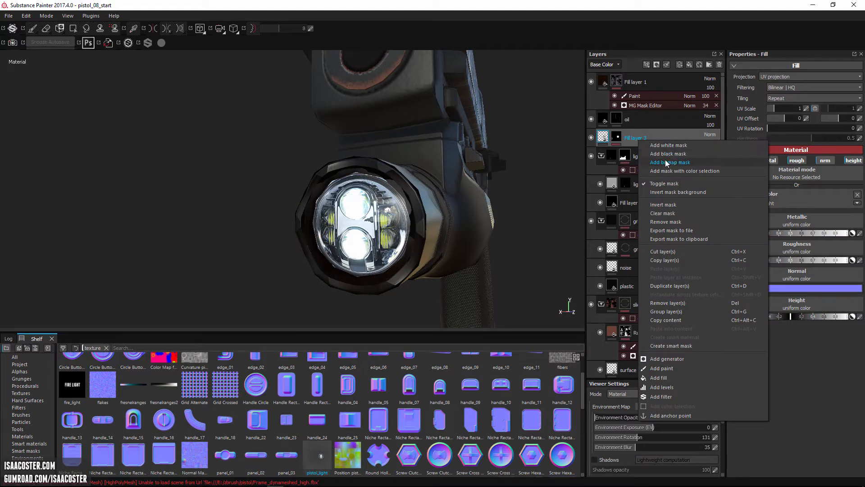
{"action": "left_click", "coordinate": [620, 140]}
{"action": "right_click", "coordinate": [620, 139]}
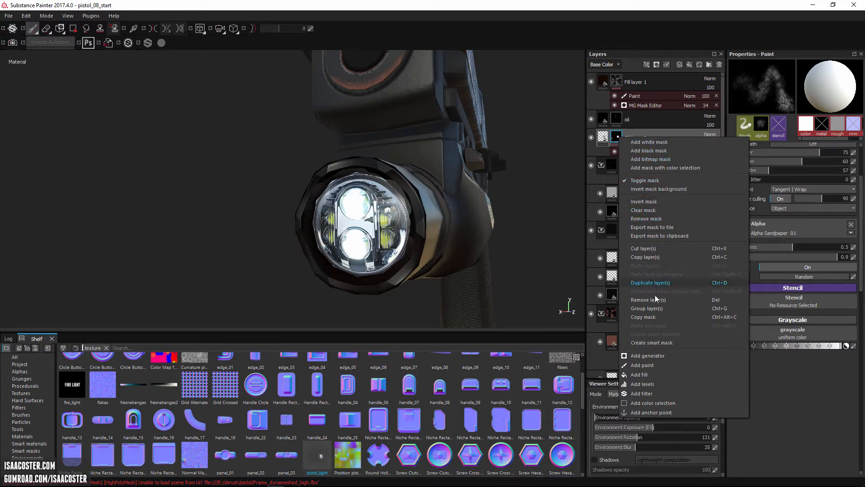
{"action": "left_click", "coordinate": [662, 366]}
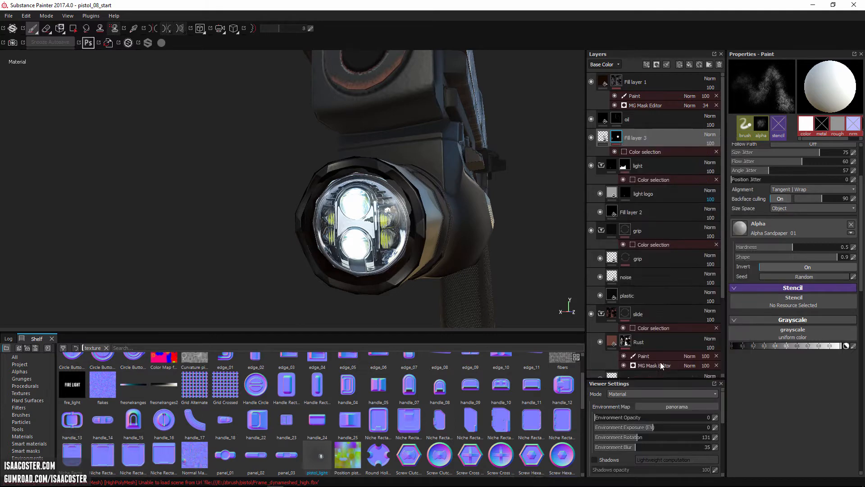
Activate the Polygon Fill tool with the quad fill mode for painting the headlight mask
{"action": "left_click_drag", "start_coordinate": [135, 90], "coordinate": [89, 59], "text": "alt"}
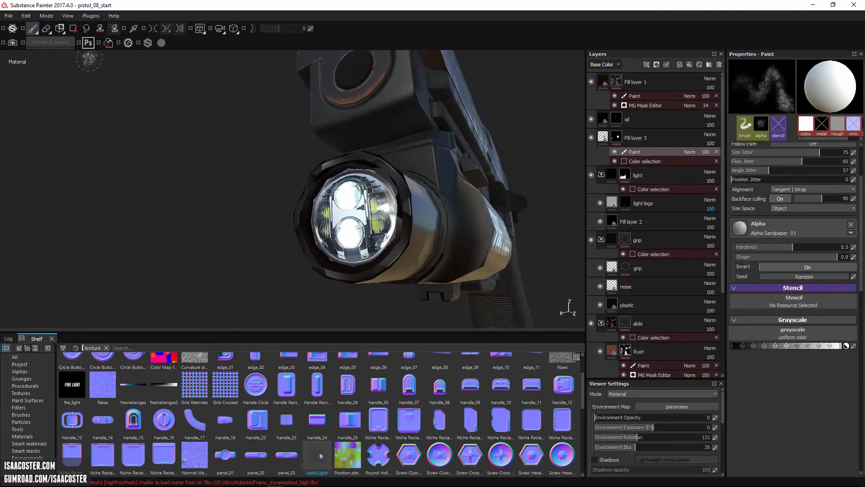
{"action": "left_click", "coordinate": [73, 29]}
{"action": "left_click_drag", "start_coordinate": [269, 214], "coordinate": [234, 201], "text": "alt"}
{"action": "left_click", "coordinate": [767, 68]}
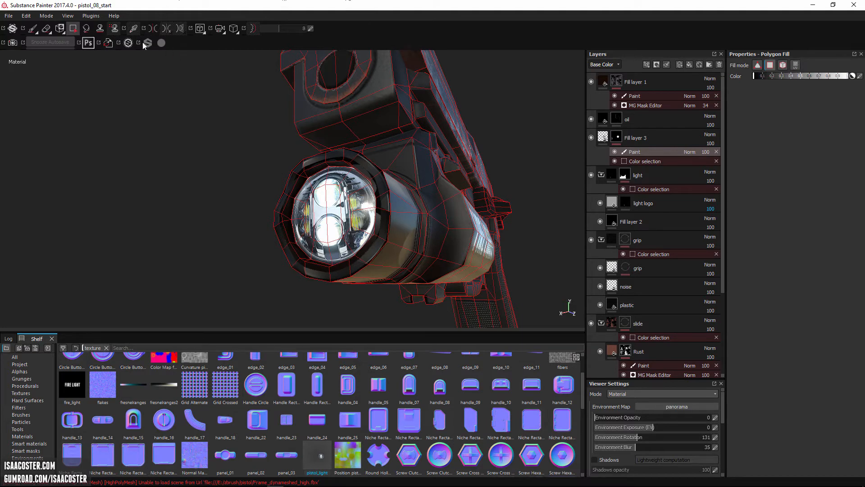
Switch to the split 3D/2D view and display the mask of Fill layer 3 on its own
{"action": "left_click", "coordinate": [200, 28]}
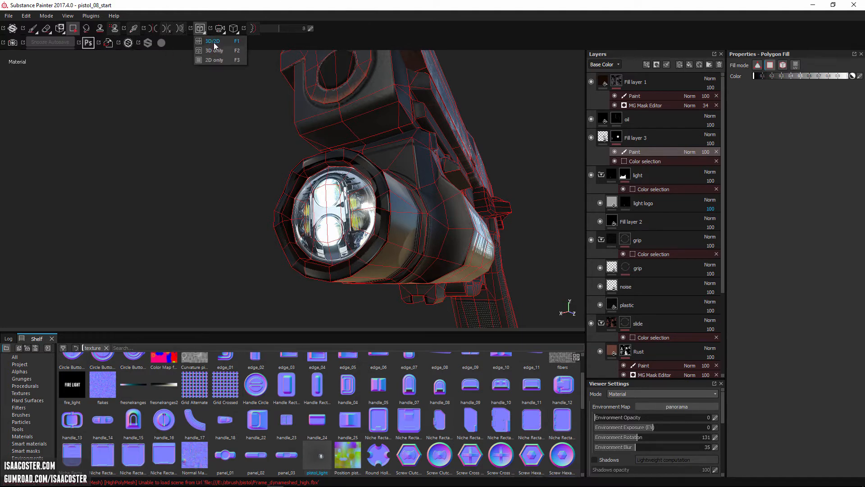
{"action": "left_click", "coordinate": [213, 41]}
{"action": "right_click_drag", "start_coordinate": [363, 188], "coordinate": [331, 198], "text": "alt"}
{"action": "middle_click_drag", "start_coordinate": [331, 198], "coordinate": [424, 191], "text": "alt"}
{"action": "left_click", "coordinate": [618, 138], "text": "alt"}
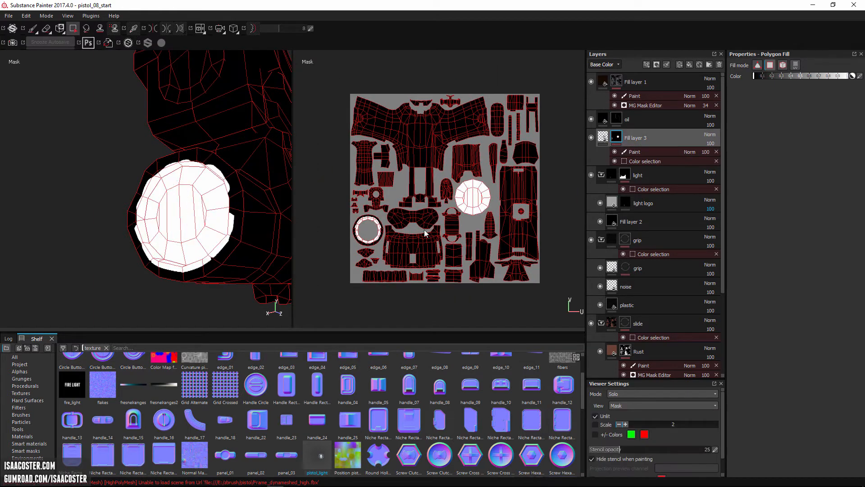
Fill the ring-shaped UV island around the lens with black in the mask, using the UV chunk fill mode
{"action": "scroll", "coordinate": [423, 293], "scroll_direction": "up", "scroll_amount": 2}
{"action": "middle_click_drag", "start_coordinate": [379, 228], "coordinate": [418, 197]}
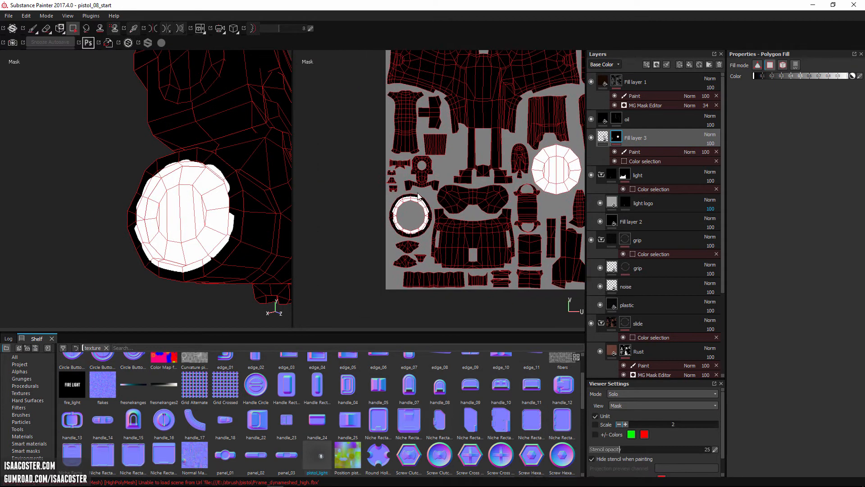
{"action": "scroll", "coordinate": [406, 204], "scroll_direction": "up", "scroll_amount": 2}
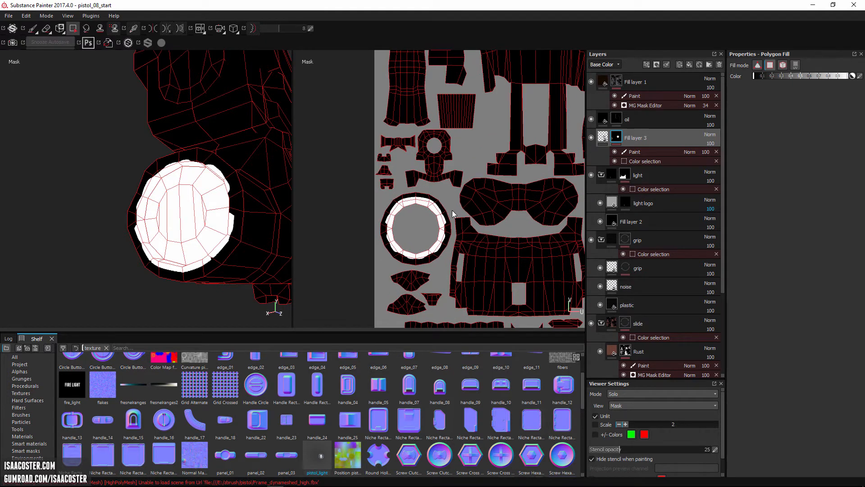
{"action": "mouse_move", "coordinate": [449, 208]}
{"action": "middle_mouse_down", "text": "alt"}
{"action": "mouse_move", "coordinate": [331, 228]}
{"action": "mouse_move", "coordinate": [442, 214]}
{"action": "mouse_move", "coordinate": [442, 201]}
{"action": "middle_mouse_up", "text": "alt"}
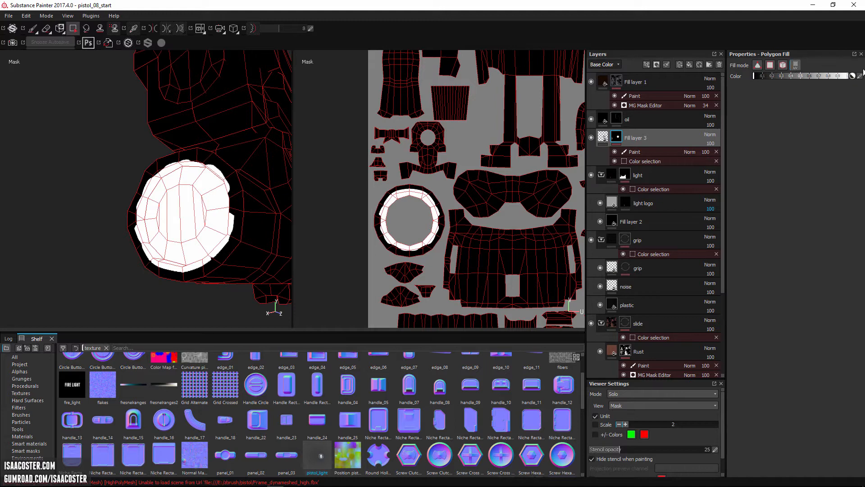
{"action": "left_click", "coordinate": [428, 200]}
Inspect the mask, return to the material view with the Paint tool and examine the headlight from the front
{"action": "scroll", "coordinate": [459, 233], "scroll_direction": "down", "scroll_amount": 5}
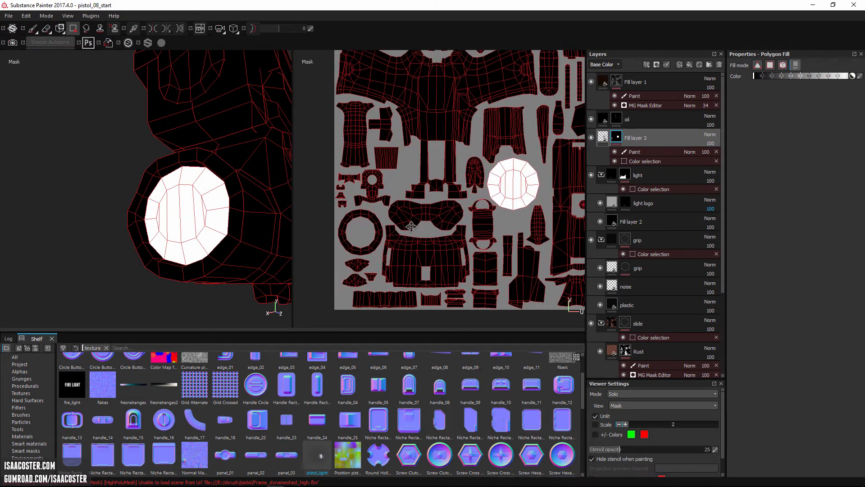
{"action": "scroll", "coordinate": [397, 255], "scroll_direction": "up", "scroll_amount": 2}
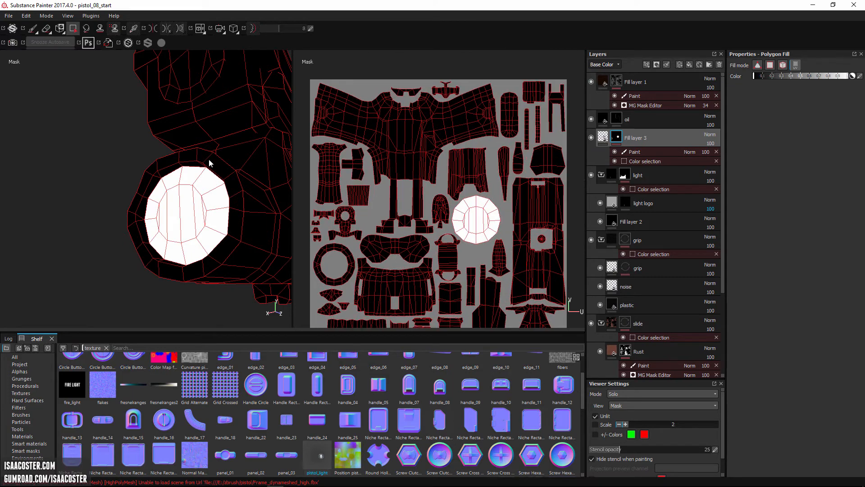
{"action": "left_click_drag", "start_coordinate": [209, 163], "coordinate": [186, 213], "text": "alt"}
{"action": "left_click_drag", "start_coordinate": [170, 170], "coordinate": [133, 165], "text": "alt"}
{"action": "key", "text": "m"}
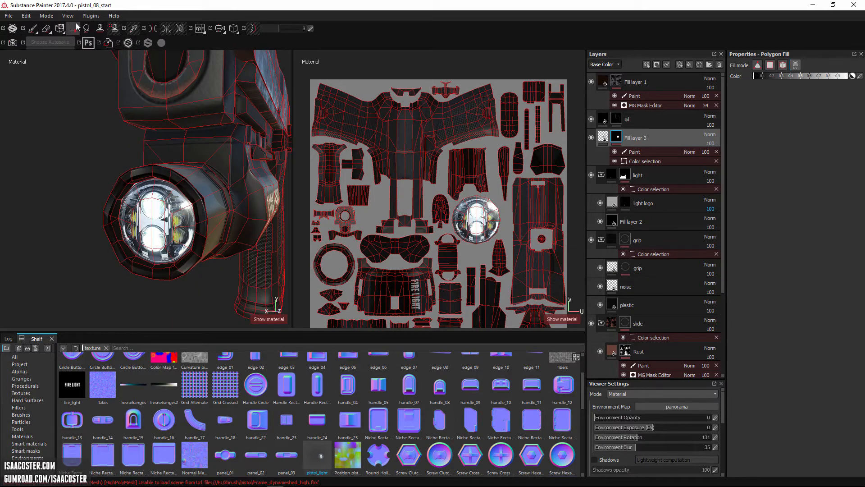
{"action": "left_click", "coordinate": [34, 28]}
{"action": "mouse_move", "coordinate": [72, 92]}
{"action": "left_mouse_down", "text": "alt"}
{"action": "mouse_move", "coordinate": [115, 92]}
{"action": "mouse_move", "coordinate": [247, 173]}
{"action": "left_mouse_up", "text": "alt"}
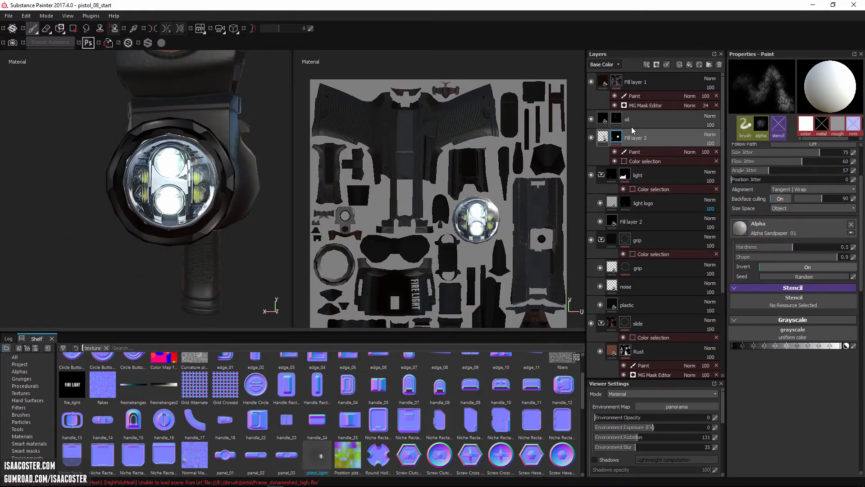
Fill the ring-shaped UV island around the lens with black in Fill layer 3's mask paint effect, using Polygon Fill in UV chunk mode
{"action": "left_click", "coordinate": [616, 136], "text": "alt"}
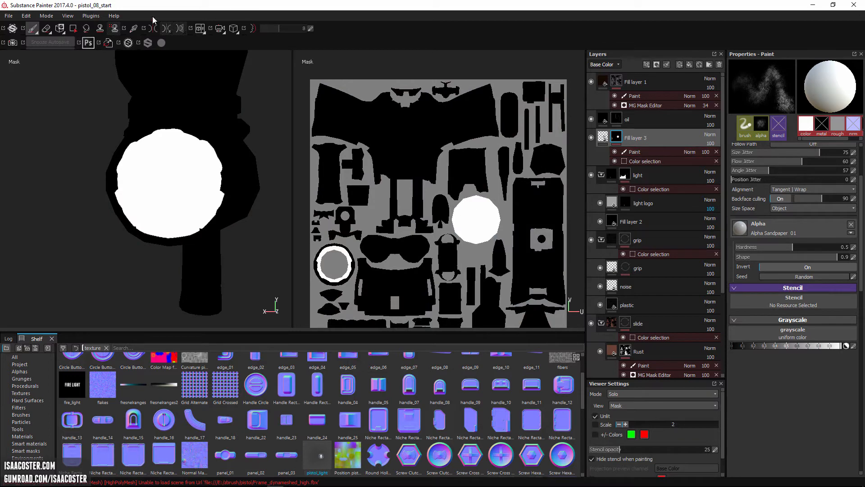
{"action": "left_click", "coordinate": [73, 29]}
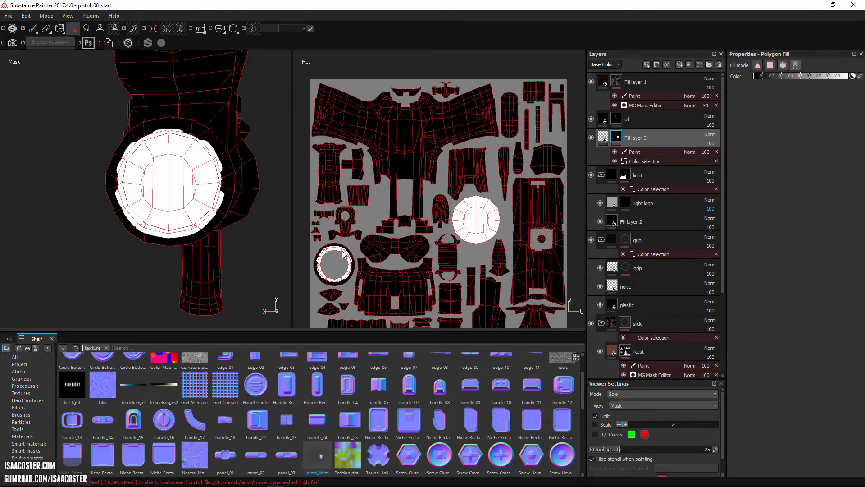
{"action": "scroll", "coordinate": [333, 261], "scroll_direction": "up", "scroll_amount": 6}
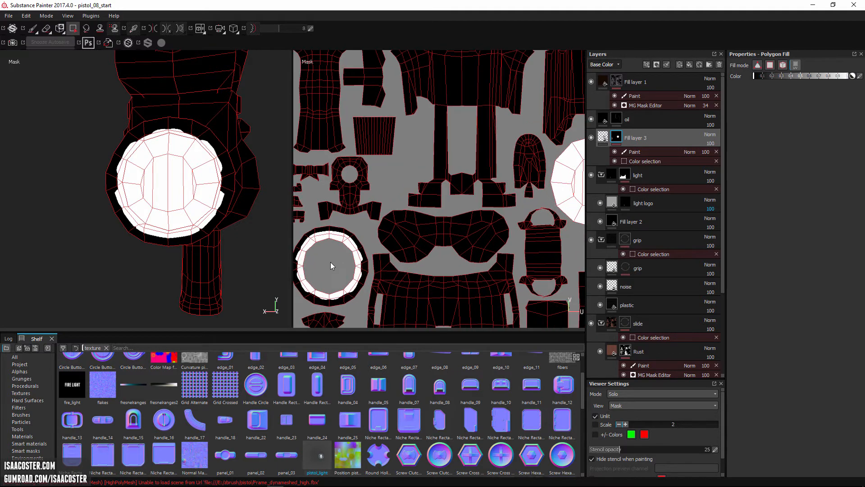
{"action": "left_click", "coordinate": [647, 153]}
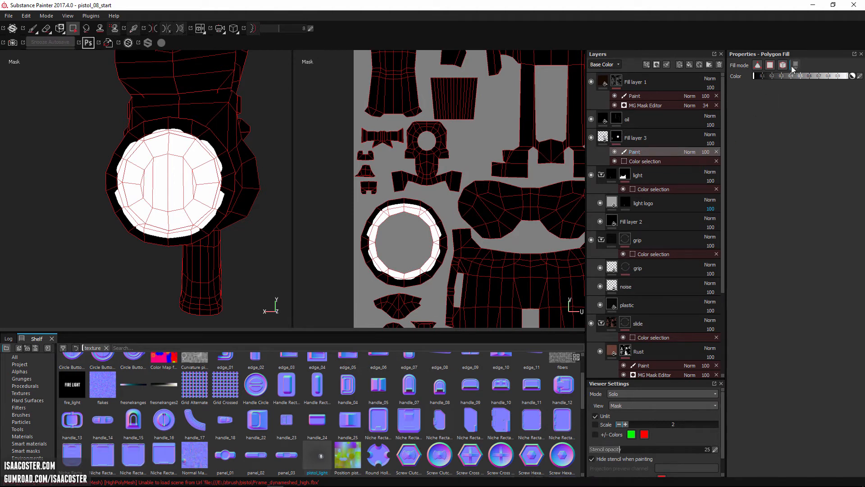
{"action": "left_click", "coordinate": [431, 216]}
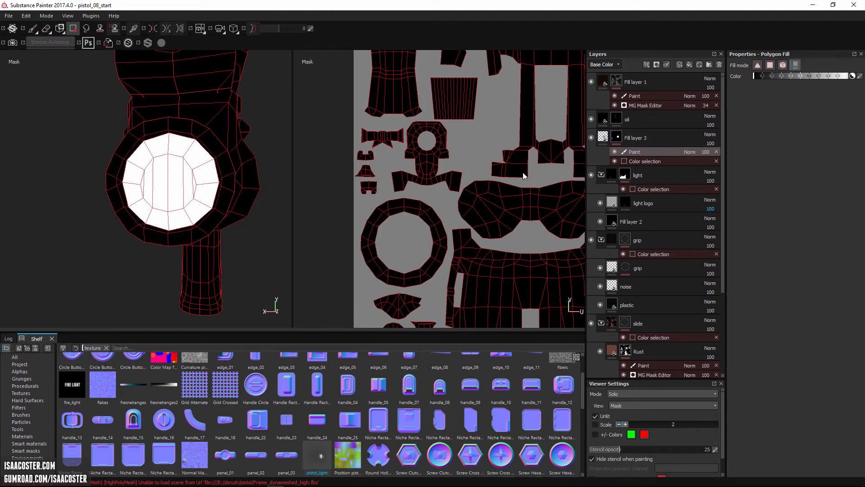
{"action": "scroll", "coordinate": [433, 218], "scroll_direction": "down", "scroll_amount": 8}
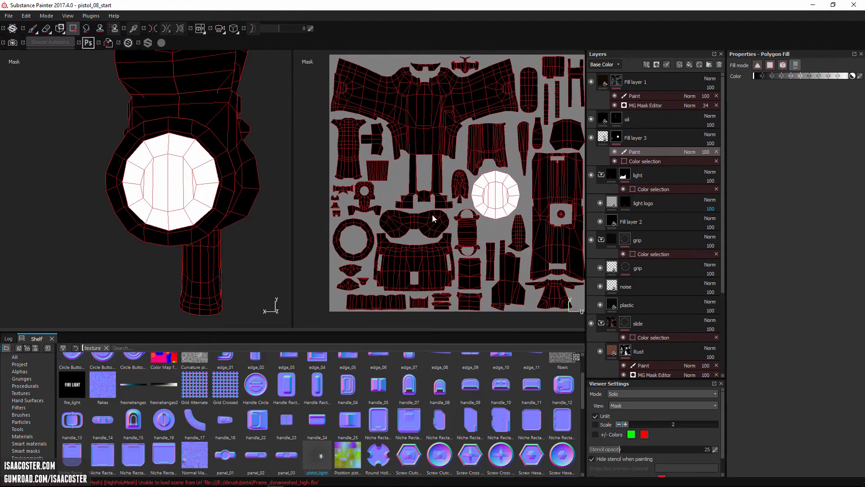
Return to the Paint tool and compare the headlight's material with the Fill layer 3 mask under rotated environment lighting
{"action": "left_click", "coordinate": [37, 28]}
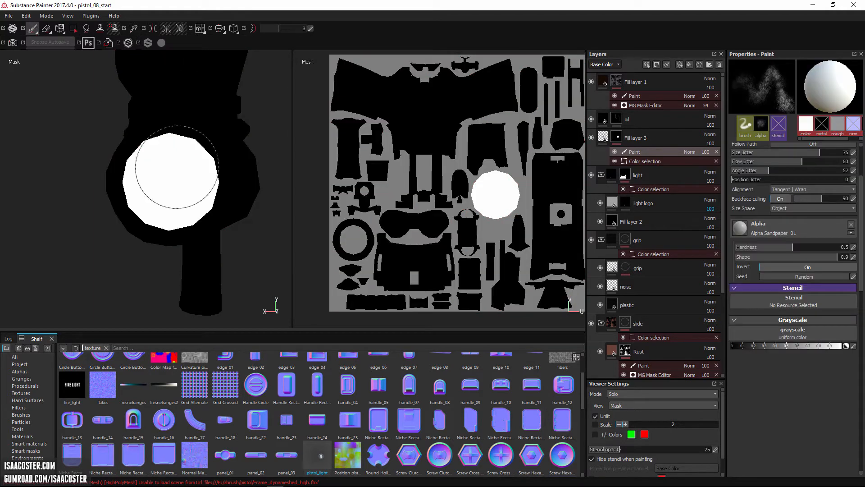
{"action": "key", "text": "m"}
{"action": "left_click_drag", "start_coordinate": [270, 222], "coordinate": [297, 224], "text": "alt"}
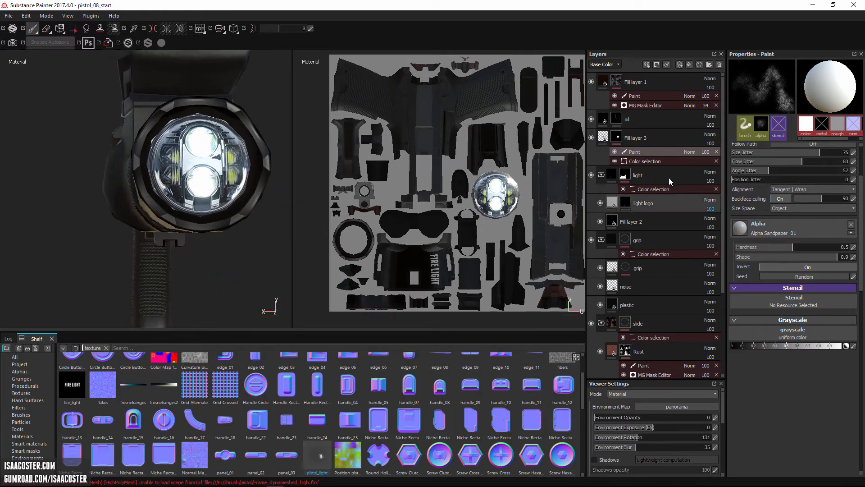
{"action": "left_click", "coordinate": [617, 137], "text": "alt"}
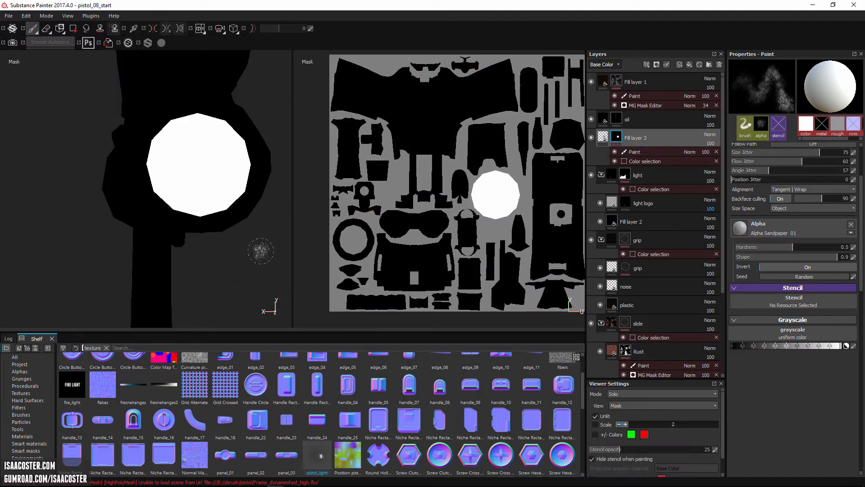
{"action": "key", "text": "m"}
{"action": "mouse_move", "coordinate": [225, 252]}
{"action": "left_mouse_down", "text": "alt"}
{"action": "mouse_move", "coordinate": [276, 241]}
{"action": "mouse_move", "coordinate": [177, 258]}
{"action": "mouse_move", "coordinate": [193, 265]}
{"action": "mouse_move", "coordinate": [123, 263]}
{"action": "mouse_move", "coordinate": [185, 249]}
{"action": "mouse_move", "coordinate": [195, 212]}
{"action": "mouse_move", "coordinate": [266, 216]}
{"action": "mouse_move", "coordinate": [190, 216]}
{"action": "mouse_move", "coordinate": [245, 214]}
{"action": "mouse_move", "coordinate": [202, 222]}
{"action": "mouse_move", "coordinate": [235, 219]}
{"action": "mouse_move", "coordinate": [220, 223]}
{"action": "mouse_move", "coordinate": [239, 169]}
{"action": "mouse_move", "coordinate": [141, 205]}
{"action": "mouse_move", "coordinate": [224, 176]}
{"action": "left_mouse_up", "text": "alt"}
{"action": "right_click_drag", "start_coordinate": [224, 175], "coordinate": [274, 154], "text": "shift"}
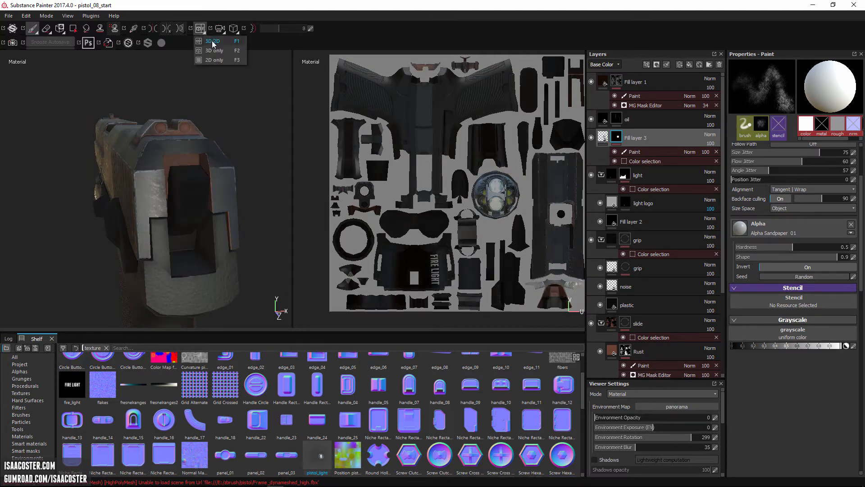
Switch to the 3D-only view and examine the rear of the slide, the rear sight and the side of the pistol
{"action": "left_click", "coordinate": [201, 28]}
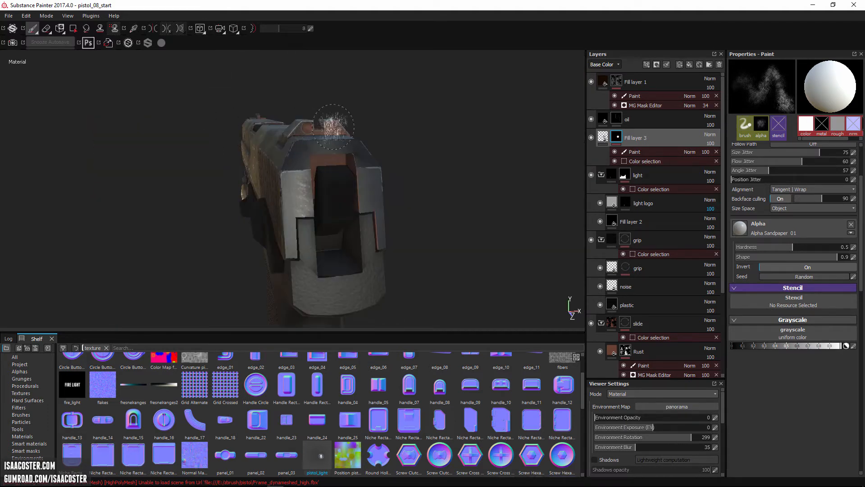
{"action": "left_click_drag", "start_coordinate": [334, 127], "coordinate": [337, 153], "text": "alt"}
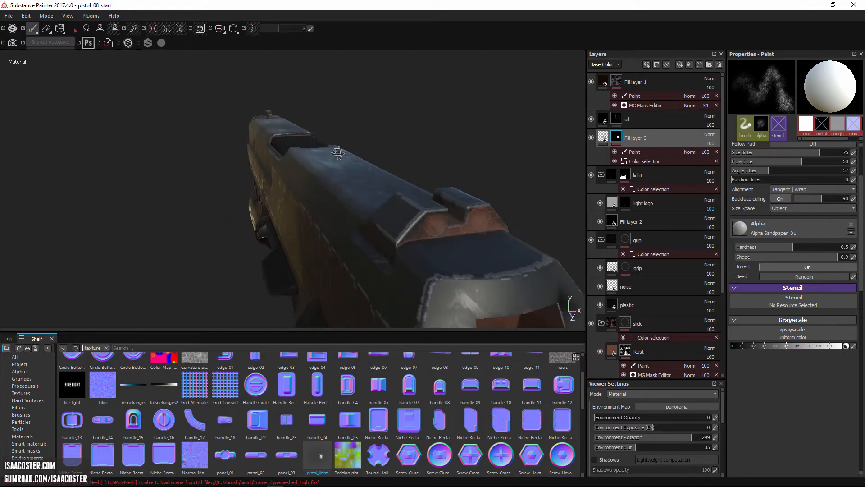
{"action": "left_click_drag", "start_coordinate": [406, 208], "coordinate": [391, 199], "text": "alt"}
{"action": "right_click_drag", "start_coordinate": [446, 221], "coordinate": [364, 202], "text": "ctrl"}
{"action": "mouse_move", "coordinate": [363, 203]}
{"action": "left_mouse_down", "text": "alt"}
{"action": "mouse_move", "coordinate": [204, 135]}
{"action": "mouse_move", "coordinate": [267, 144]}
{"action": "left_mouse_up", "text": "alt"}
{"action": "mouse_move", "coordinate": [247, 193]}
{"action": "left_mouse_down", "text": "alt"}
{"action": "mouse_move", "coordinate": [356, 182]}
{"action": "mouse_move", "coordinate": [315, 180]}
{"action": "left_mouse_up", "text": "alt"}
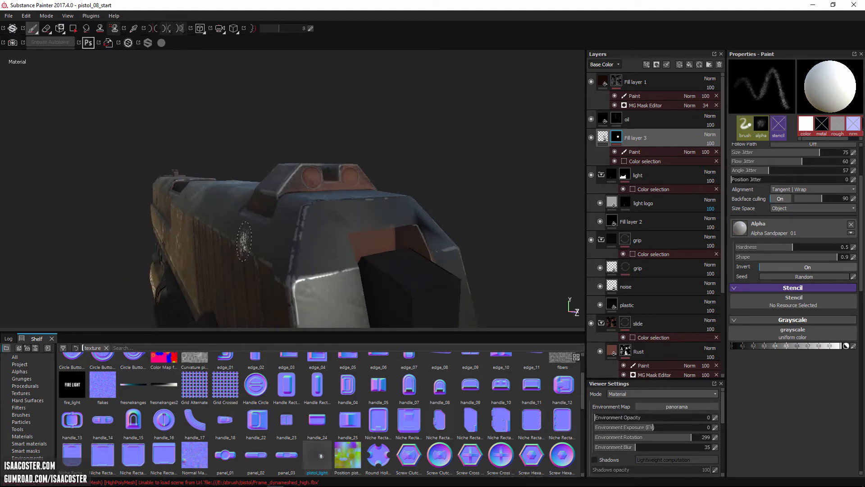
{"action": "mouse_move", "coordinate": [243, 241]}
{"action": "left_mouse_down", "text": "alt"}
{"action": "mouse_move", "coordinate": [264, 221]}
{"action": "mouse_move", "coordinate": [406, 176]}
{"action": "left_mouse_up", "text": "alt"}
{"action": "left_click_drag", "start_coordinate": [462, 151], "coordinate": [449, 161], "text": "alt"}
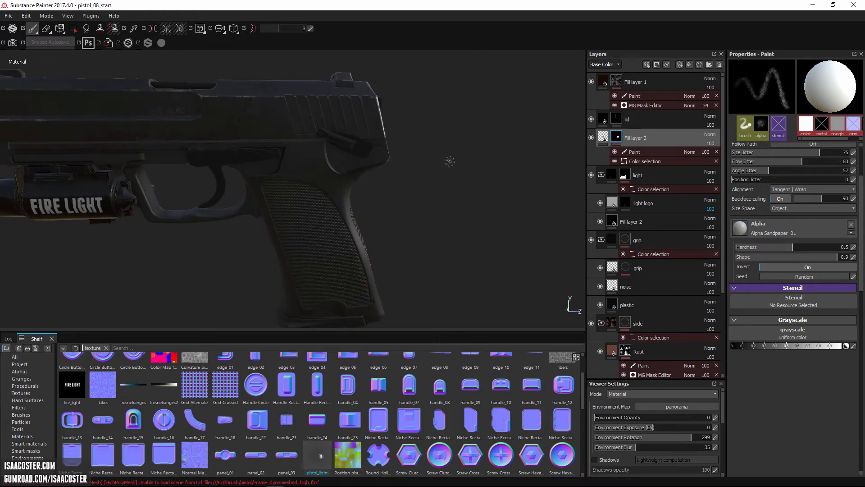
Rotate the environment lighting to 162 and examine the FIRE LIGHT side of the pistol from several angles
{"action": "right_click_drag", "start_coordinate": [449, 160], "coordinate": [432, 168], "text": "shift"}
{"action": "left_click_drag", "start_coordinate": [432, 168], "coordinate": [373, 169], "text": "alt"}
{"action": "middle_click_drag", "start_coordinate": [293, 209], "coordinate": [343, 174], "text": "alt"}
{"action": "left_click_drag", "start_coordinate": [344, 174], "coordinate": [391, 175], "text": "alt"}
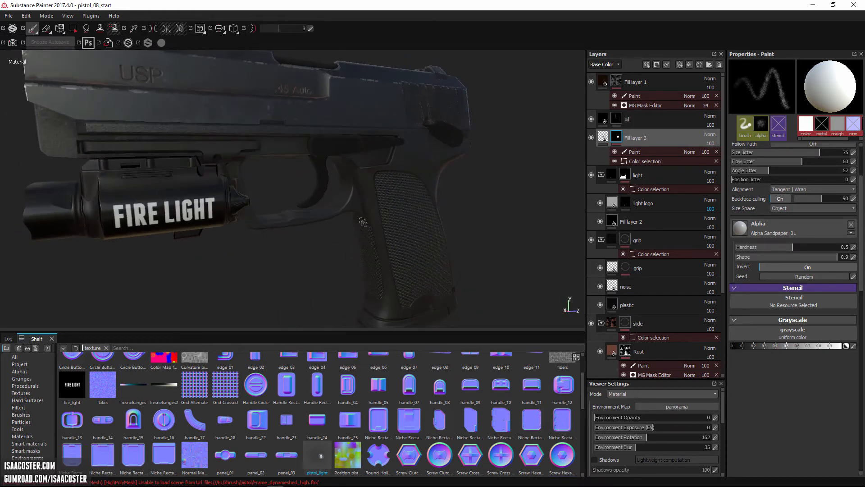
{"action": "right_click_drag", "start_coordinate": [391, 175], "coordinate": [346, 198], "text": "alt"}
{"action": "left_click_drag", "start_coordinate": [347, 198], "coordinate": [517, 304], "text": "alt"}
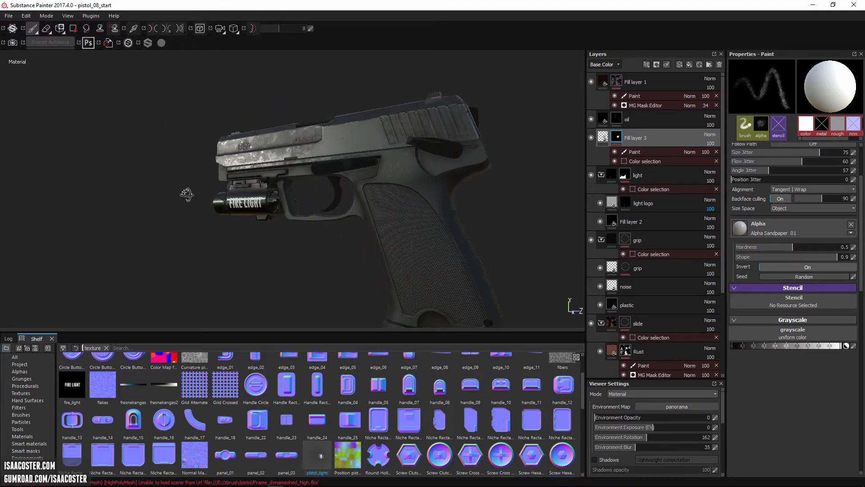
{"action": "left_click_drag", "start_coordinate": [177, 97], "coordinate": [305, 206], "text": "alt"}
{"action": "middle_click_drag", "start_coordinate": [359, 214], "coordinate": [243, 176], "text": "alt"}
{"action": "left_click_drag", "start_coordinate": [243, 176], "coordinate": [319, 190], "text": "alt"}
{"action": "middle_click_drag", "start_coordinate": [319, 190], "coordinate": [321, 226], "text": "alt"}
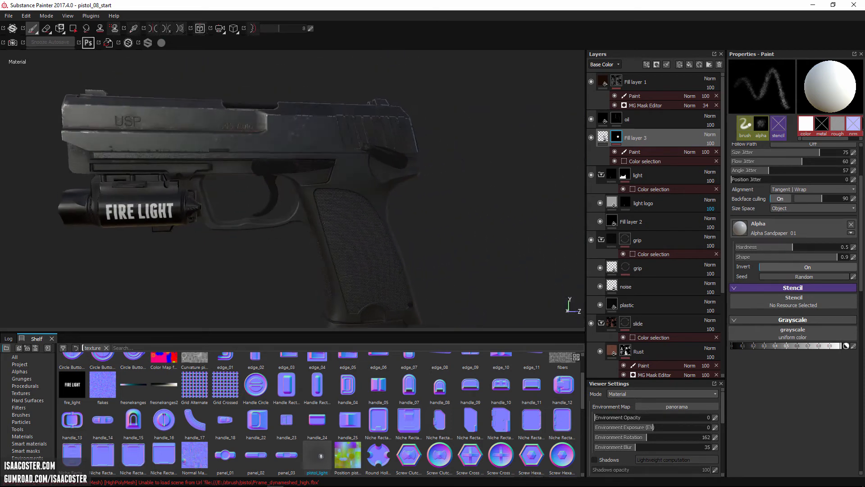
{"action": "left_click_drag", "start_coordinate": [337, 225], "coordinate": [323, 198], "text": "alt"}
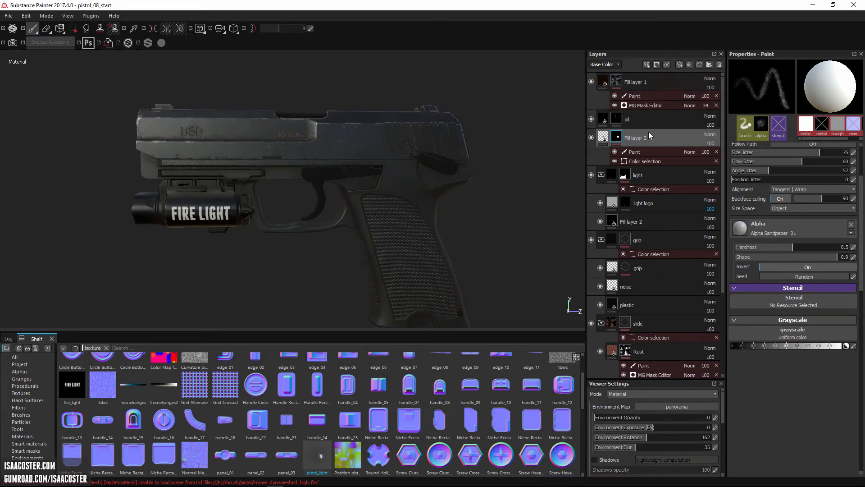
Add a fill layer named "smaller bits" above Fill layer 3 and set its base color to a near-black grey of 0.012
{"action": "left_click", "coordinate": [690, 64]}
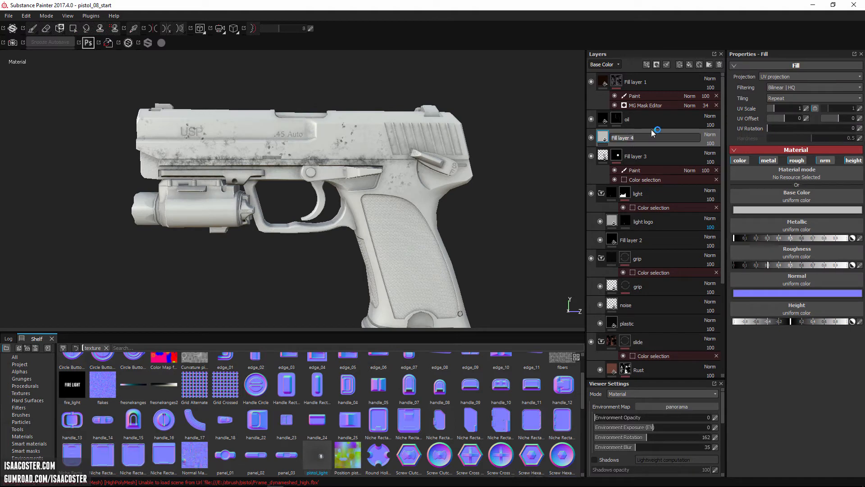
{"action": "type", "text": "smaller bits"}
{"action": "key", "text": "Return"}
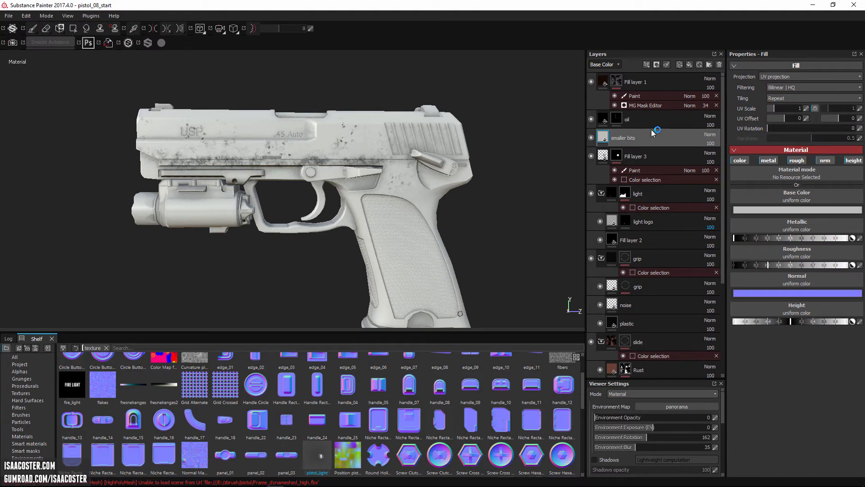
{"action": "left_click", "coordinate": [757, 210]}
{"action": "left_click_drag", "start_coordinate": [699, 241], "coordinate": [691, 245]}
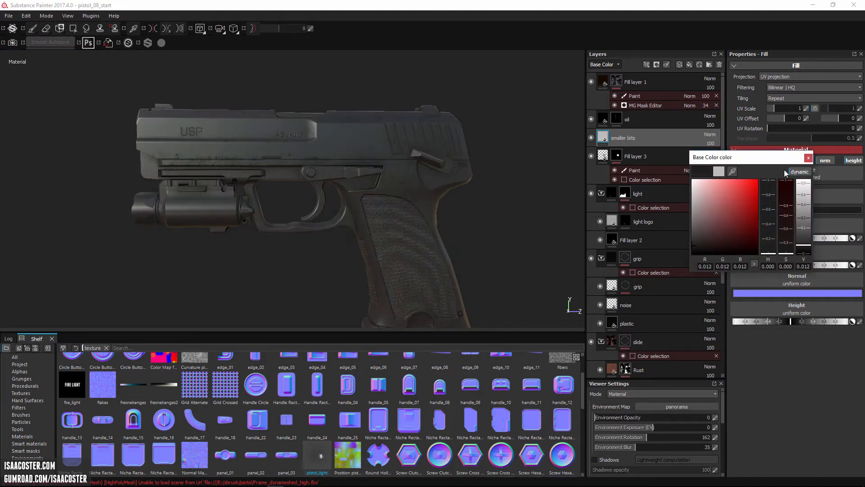
Add a color selection mask to the smaller bits layer and pick the safety lever's ID color
{"action": "right_click", "coordinate": [664, 138]}
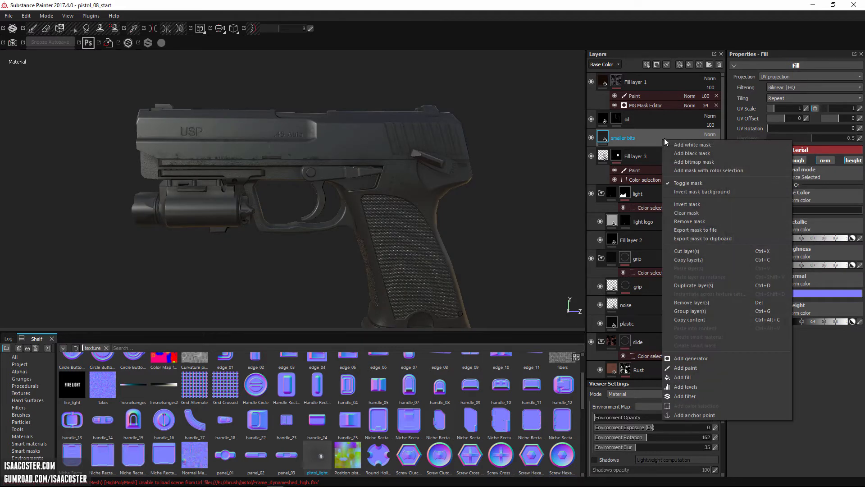
{"action": "left_click", "coordinate": [701, 170]}
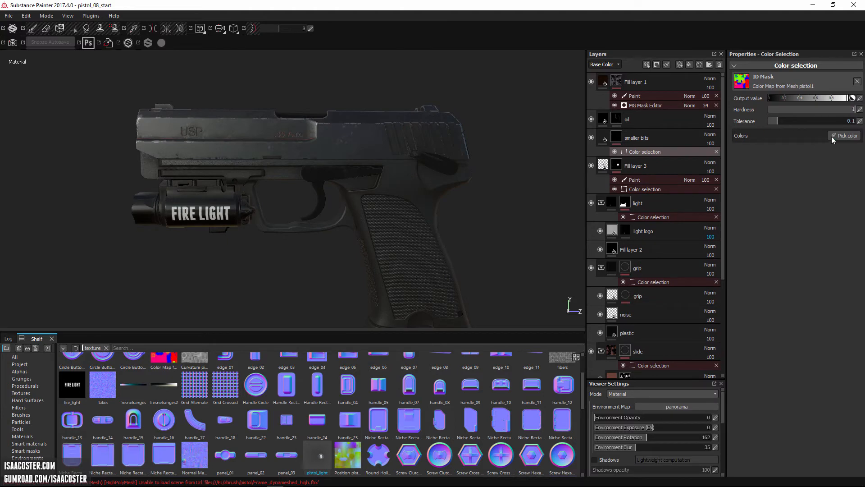
{"action": "left_click", "coordinate": [842, 135]}
{"action": "left_click", "coordinate": [438, 158]}
{"action": "left_click_drag", "start_coordinate": [482, 245], "coordinate": [505, 241], "text": "alt"}
Raise the metallic value of the smaller bits fill to about the middle of its range and check the small parts up close
{"action": "left_click", "coordinate": [637, 138]}
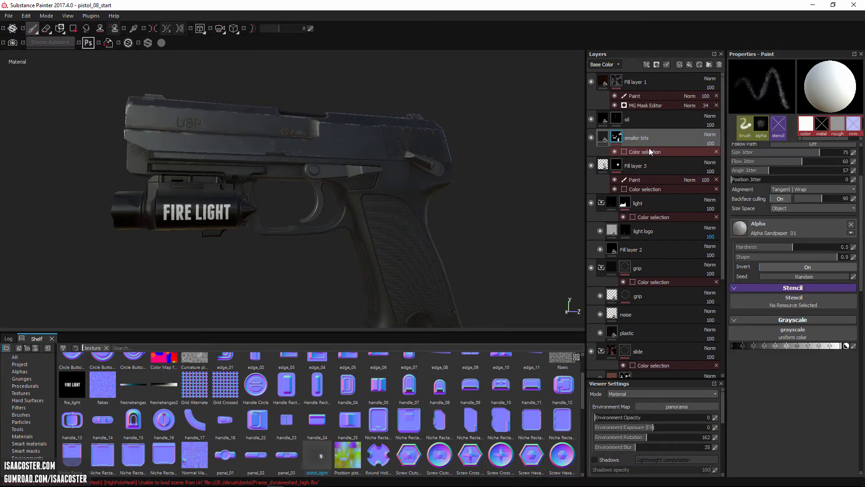
{"action": "left_click", "coordinate": [602, 135]}
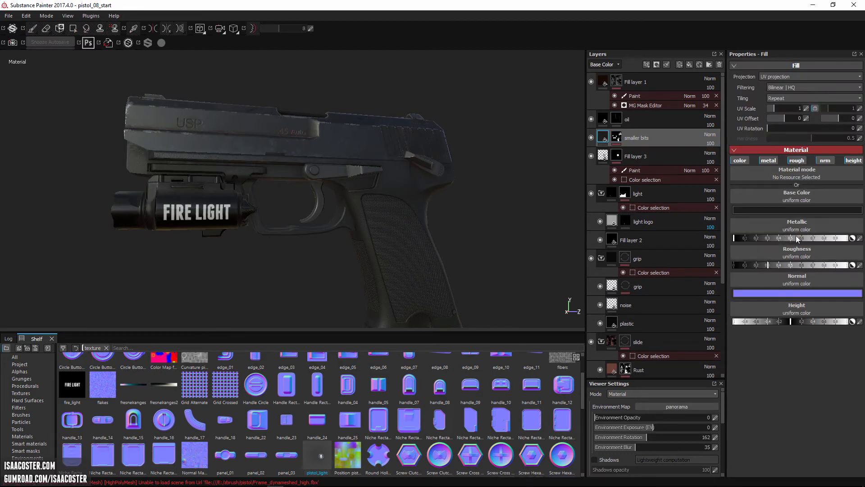
{"action": "left_click_drag", "start_coordinate": [796, 237], "coordinate": [805, 238]}
{"action": "left_click_drag", "start_coordinate": [416, 241], "coordinate": [396, 236], "text": "alt"}
{"action": "left_click", "coordinate": [797, 238]}
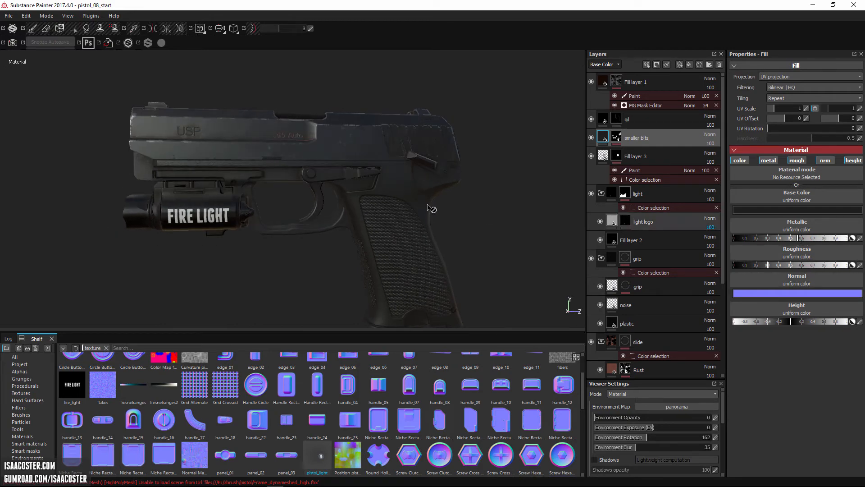
{"action": "scroll", "coordinate": [428, 207], "scroll_direction": "up", "scroll_amount": 5}
{"action": "left_click_drag", "start_coordinate": [382, 203], "coordinate": [405, 171], "text": "alt"}
{"action": "scroll", "coordinate": [280, 212], "scroll_direction": "down", "scroll_amount": 5}
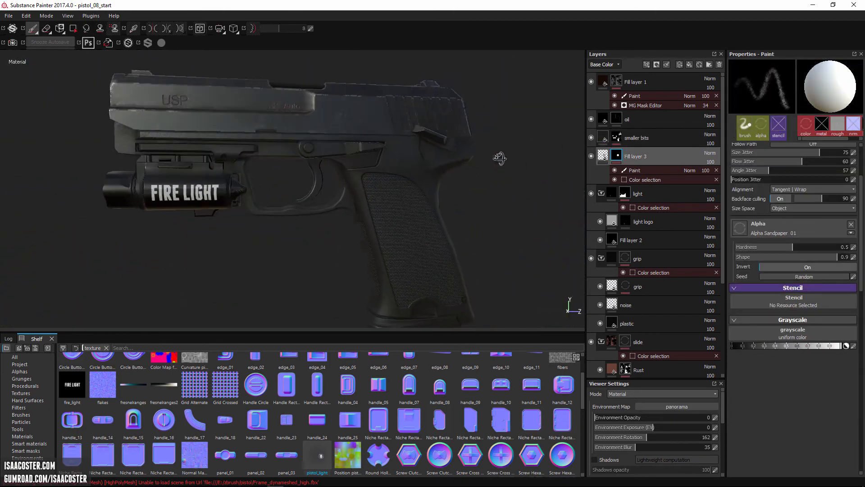
Rotate the environment lighting to 211 and examine the safety lever and other small parts against the rest of the pistol
{"action": "right_click_drag", "start_coordinate": [500, 159], "coordinate": [427, 206], "text": "alt"}
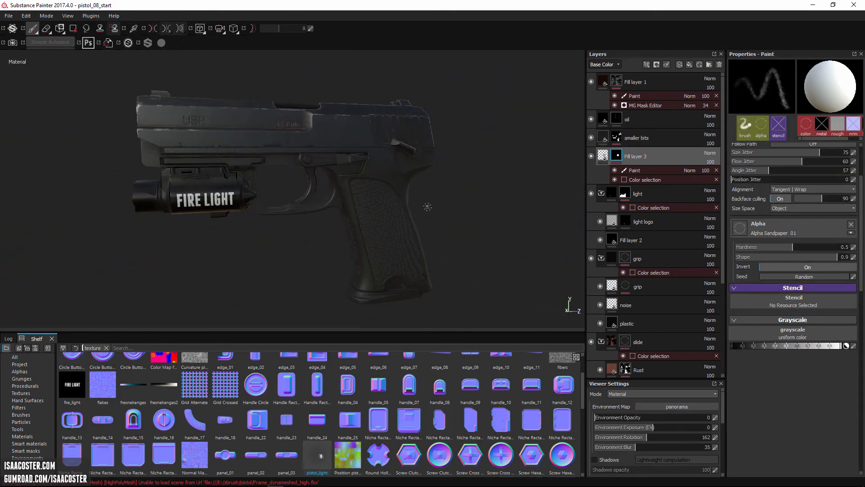
{"action": "mouse_move", "coordinate": [426, 206]}
{"action": "left_mouse_down", "text": "alt"}
{"action": "mouse_move", "coordinate": [453, 201]}
{"action": "mouse_move", "coordinate": [457, 223]}
{"action": "mouse_move", "coordinate": [407, 214]}
{"action": "left_mouse_up", "text": "alt"}
{"action": "mouse_move", "coordinate": [407, 214]}
{"action": "right_mouse_down", "text": "shift"}
{"action": "mouse_move", "coordinate": [434, 215]}
{"action": "mouse_move", "coordinate": [401, 222]}
{"action": "right_mouse_up", "text": "shift"}
{"action": "left_click_drag", "start_coordinate": [401, 223], "coordinate": [408, 224], "text": "alt"}
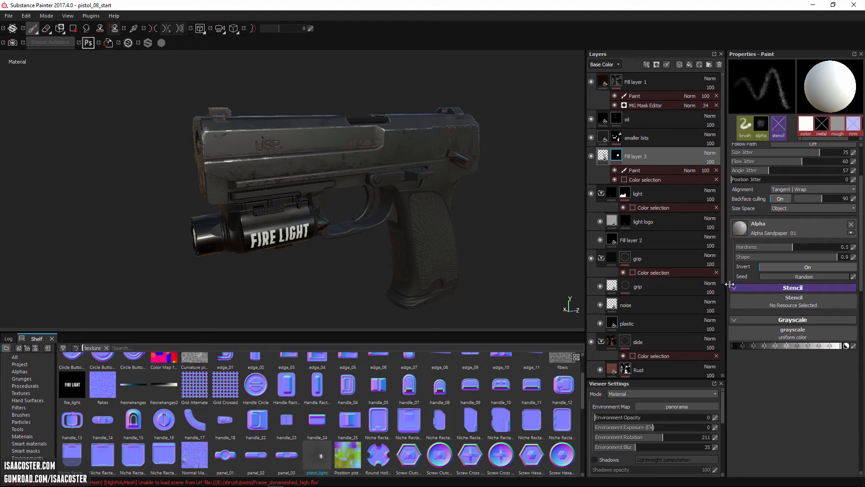
{"action": "left_click_drag", "start_coordinate": [439, 270], "coordinate": [420, 317], "text": "alt"}
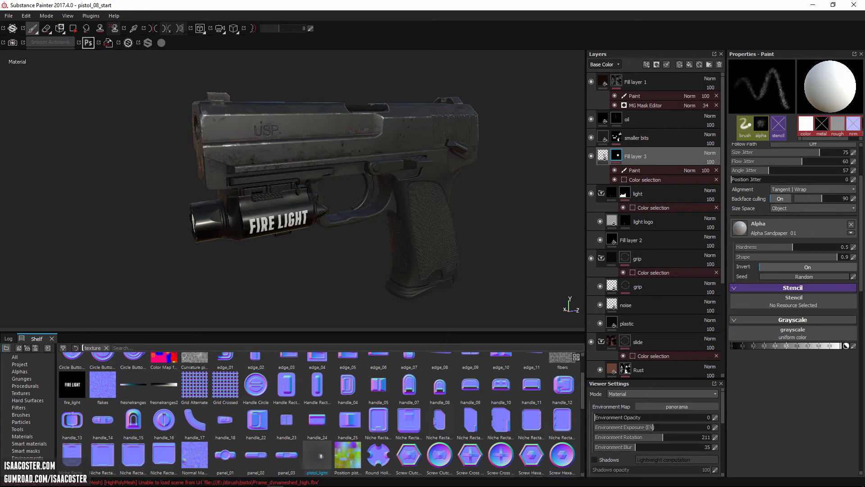
{"action": "left_click_drag", "start_coordinate": [355, 279], "coordinate": [191, 249], "text": "alt"}
{"action": "right_click_drag", "start_coordinate": [187, 247], "coordinate": [278, 317], "text": "alt"}
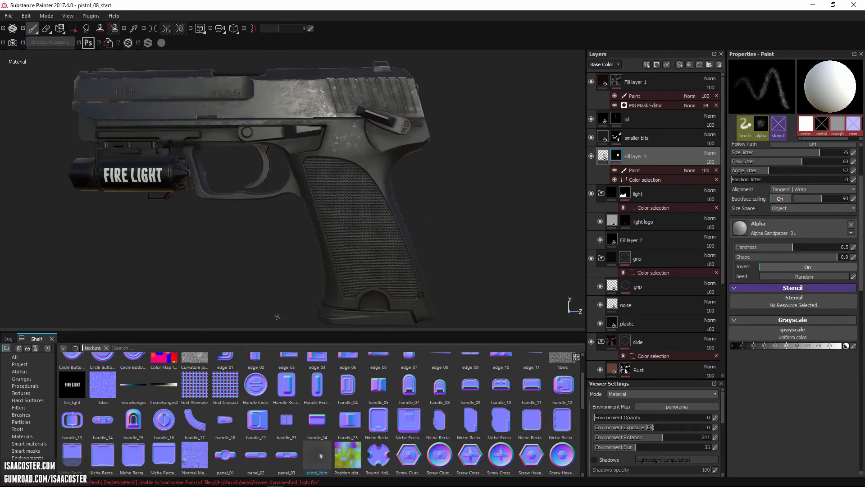
{"action": "scroll", "coordinate": [278, 311], "scroll_direction": "up", "scroll_amount": 2}
{"action": "left_click_drag", "start_coordinate": [278, 310], "coordinate": [271, 269], "text": "alt"}
{"action": "middle_click_drag", "start_coordinate": [272, 269], "coordinate": [271, 282], "text": "alt"}
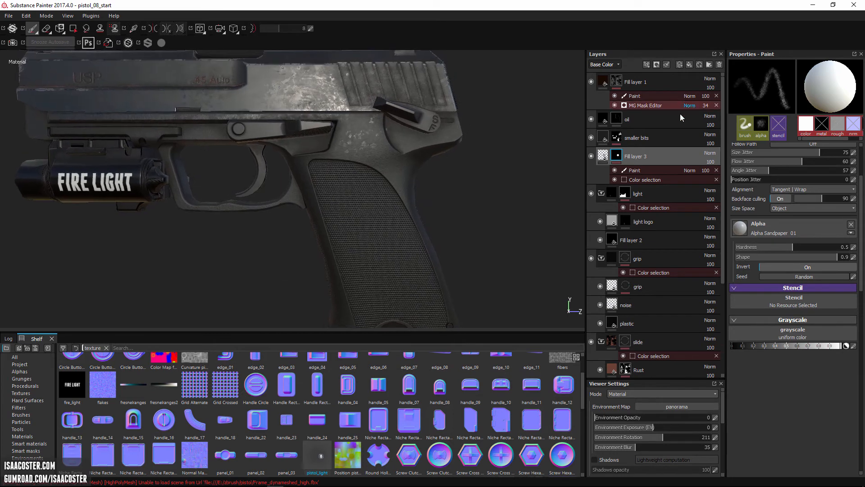
Select the fill of the smaller bits layer and show the Hard Surfaces assets in the shelf while viewing the safety lever
{"action": "left_click", "coordinate": [634, 140]}
{"action": "left_click", "coordinate": [603, 136]}
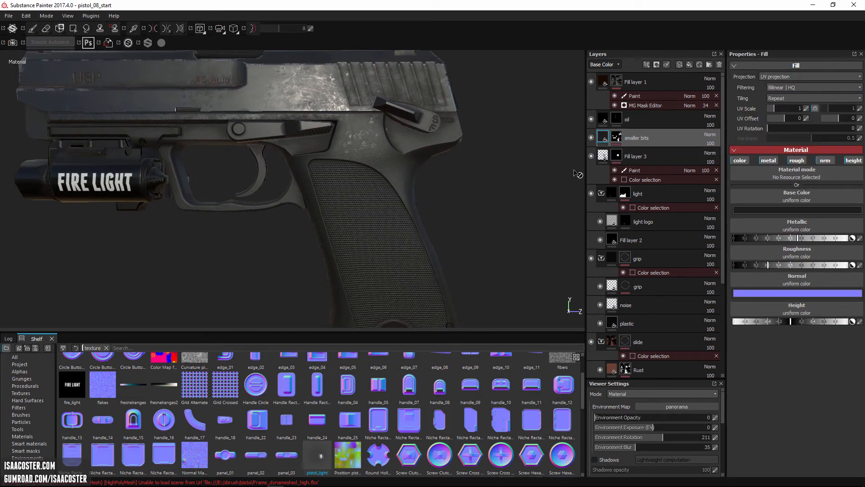
{"action": "middle_click_drag", "start_coordinate": [394, 194], "coordinate": [395, 210], "text": "alt"}
{"action": "left_click_drag", "start_coordinate": [395, 210], "coordinate": [408, 211], "text": "alt"}
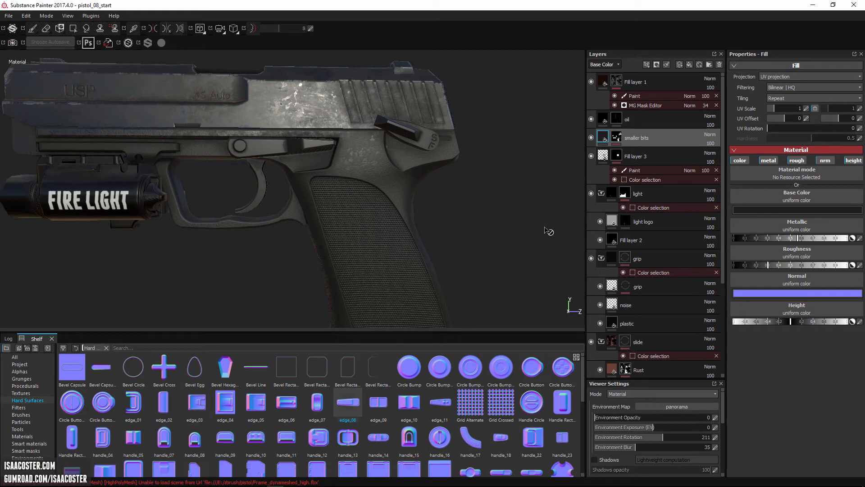
{"action": "left_click_drag", "start_coordinate": [549, 231], "coordinate": [486, 214], "text": "alt"}
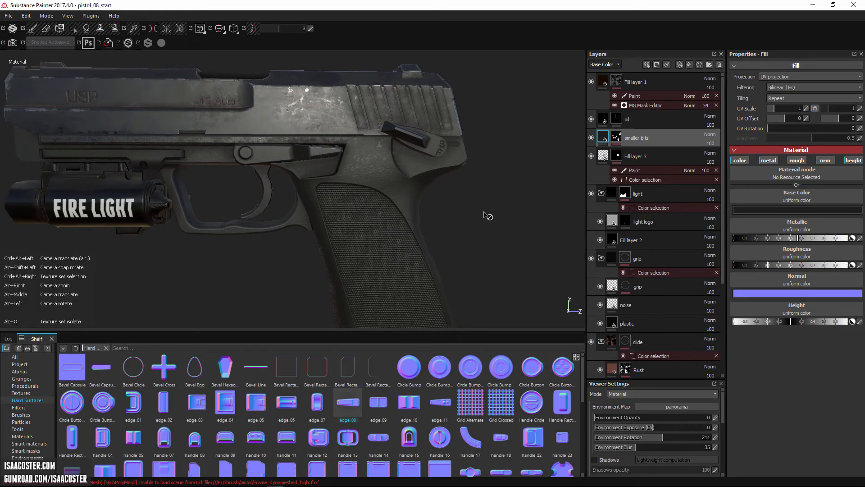
Add a paint layer above the smaller bits layer and restrict its brush material to the normal channel only
{"action": "left_click", "coordinate": [679, 65]}
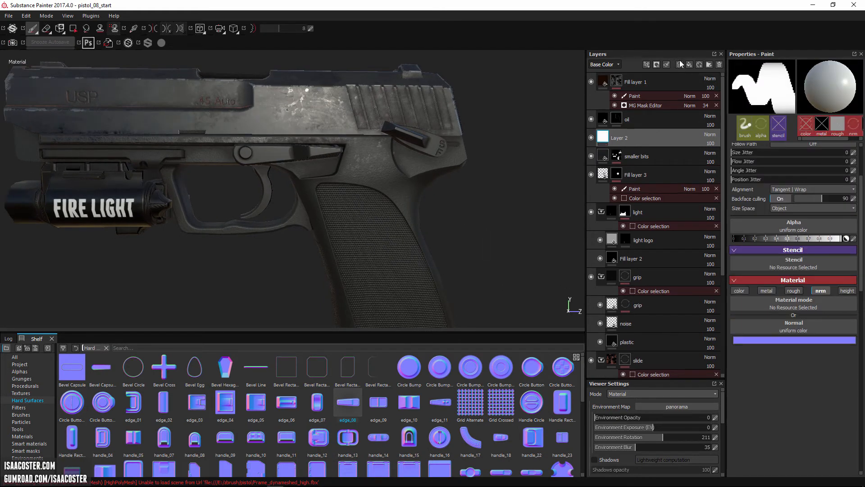
{"action": "left_click", "coordinate": [740, 290]}
{"action": "left_click", "coordinate": [766, 290]}
{"action": "left_click", "coordinate": [766, 291]}
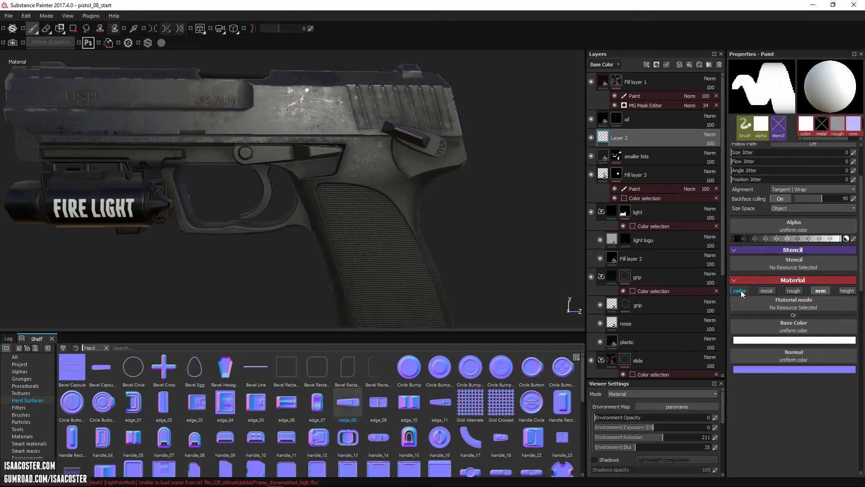
{"action": "left_click", "coordinate": [739, 291]}
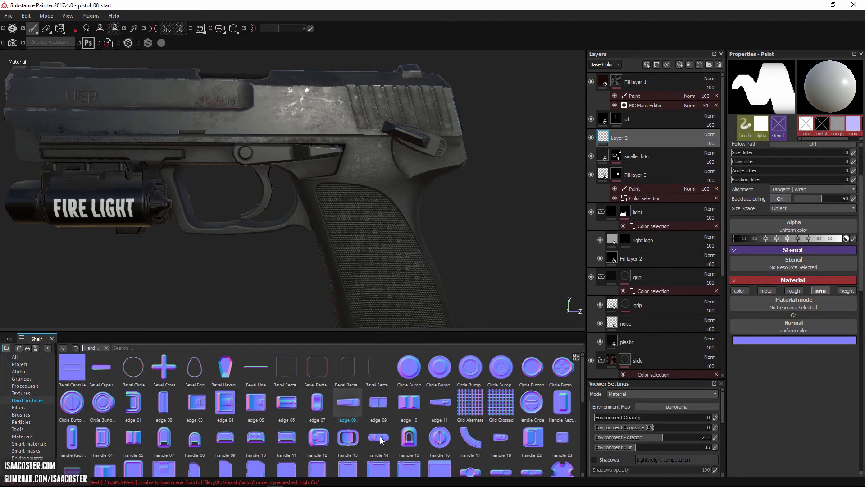
Assign the handle_12 hard surface to the brush's normal channel and look through the brush presets before returning to the Hard Surfaces assets
{"action": "left_click_drag", "start_coordinate": [318, 432], "coordinate": [368, 169]}
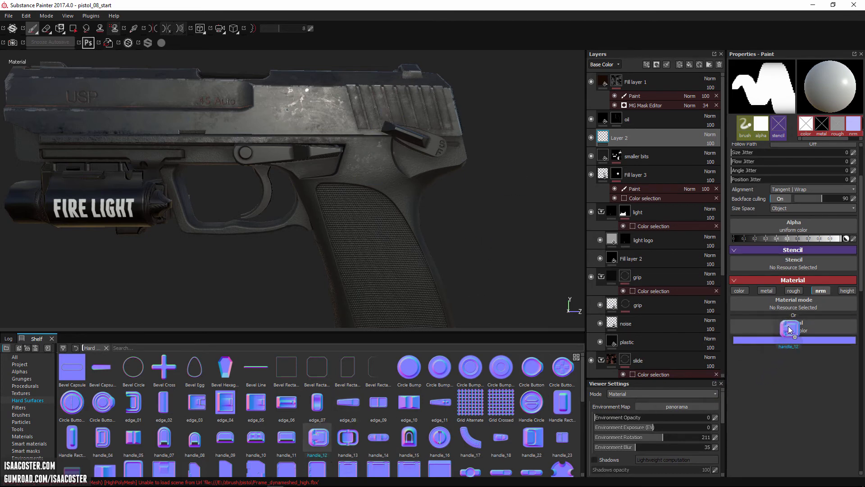
{"action": "left_click_drag", "start_coordinate": [788, 330], "coordinate": [789, 329]}
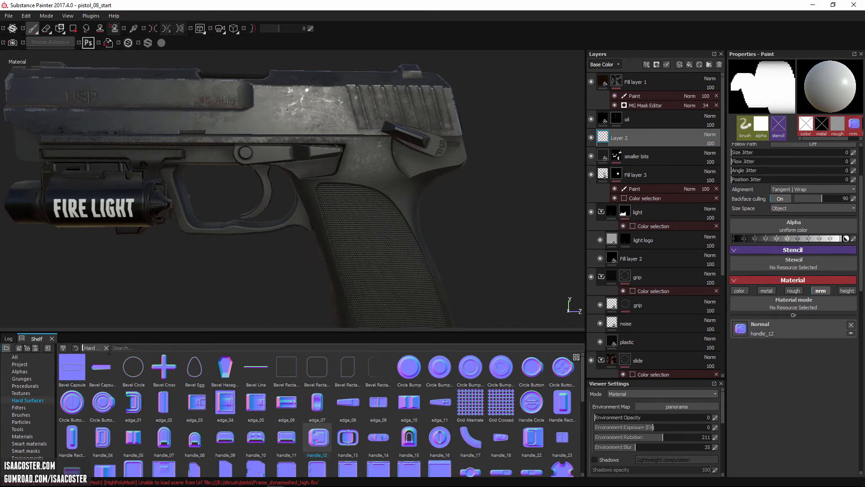
{"action": "left_click", "coordinate": [21, 414]}
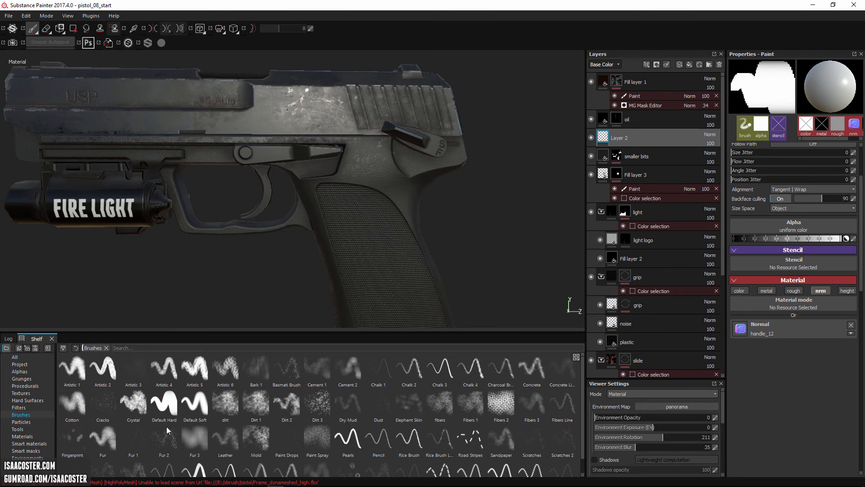
{"action": "left_click", "coordinate": [25, 400]}
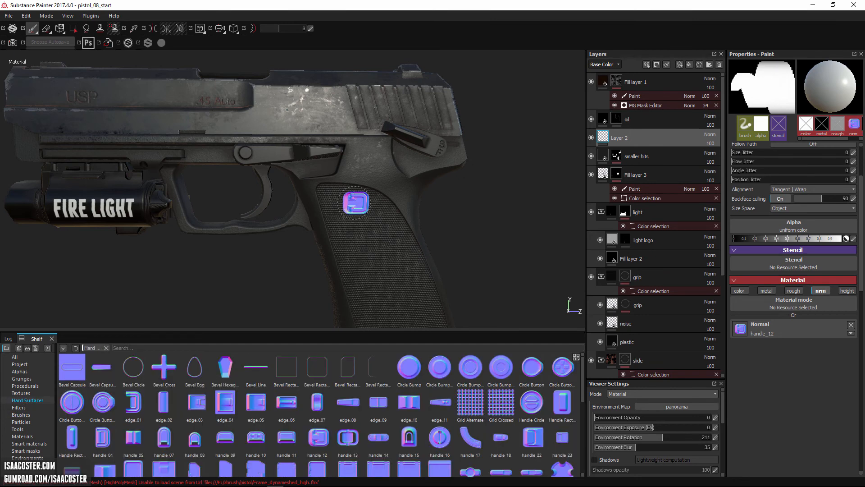
Try stamping the handle_12 detail on the slide and on the frame above the grip, and inspect both under different angles
{"action": "mouse_move", "coordinate": [473, 250]}
{"action": "left_mouse_down", "text": "alt"}
{"action": "mouse_move", "coordinate": [424, 201]}
{"action": "mouse_move", "coordinate": [433, 234]}
{"action": "mouse_move", "coordinate": [418, 262]}
{"action": "left_mouse_up", "text": "alt"}
{"action": "scroll", "coordinate": [419, 154], "scroll_direction": "up", "scroll_amount": 4}
{"action": "left_click_drag", "start_coordinate": [423, 153], "coordinate": [334, 201], "text": "alt"}
{"action": "mouse_move", "coordinate": [333, 201]}
{"action": "middle_mouse_down", "text": "alt"}
{"action": "mouse_move", "coordinate": [366, 196]}
{"action": "mouse_move", "coordinate": [400, 220]}
{"action": "middle_mouse_up", "text": "alt"}
{"action": "scroll", "coordinate": [366, 196], "scroll_direction": "down", "scroll_amount": 3}
{"action": "left_click", "coordinate": [320, 126]}
{"action": "mouse_move", "coordinate": [384, 201]}
{"action": "left_mouse_down", "text": "alt"}
{"action": "mouse_move", "coordinate": [435, 184]}
{"action": "mouse_move", "coordinate": [396, 189]}
{"action": "left_mouse_up", "text": "alt"}
{"action": "scroll", "coordinate": [396, 189], "scroll_direction": "up", "scroll_amount": 2}
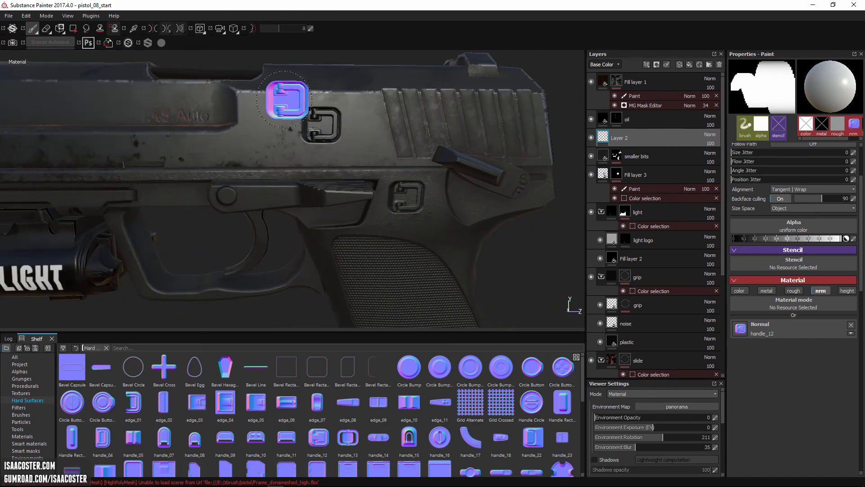
{"action": "left_click_drag", "start_coordinate": [396, 155], "coordinate": [363, 152], "text": "alt"}
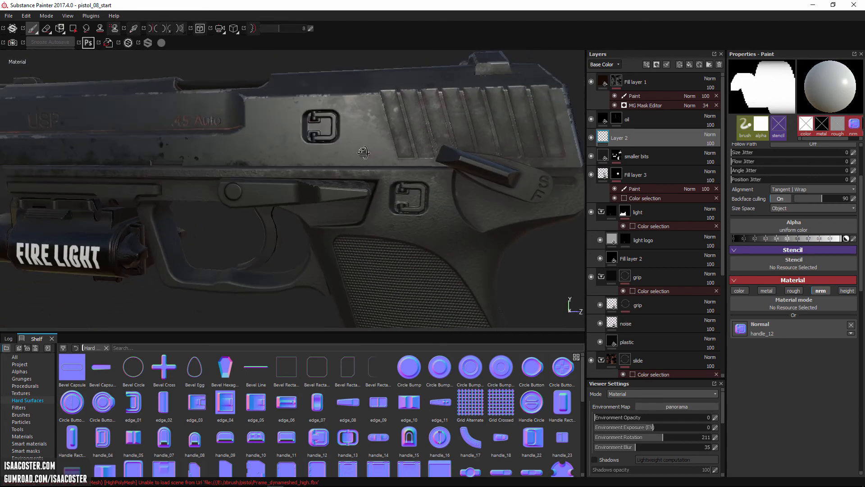
{"action": "left_click_drag", "start_coordinate": [407, 130], "coordinate": [359, 171], "text": "alt"}
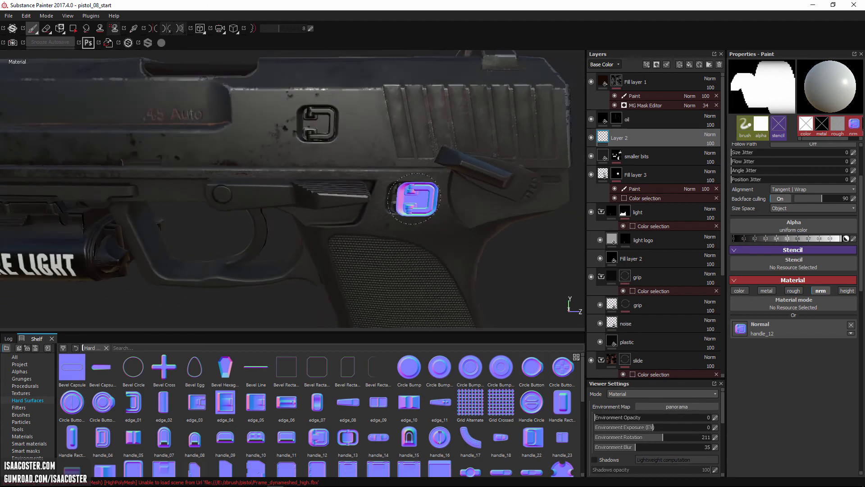
{"action": "mouse_move", "coordinate": [419, 189]}
{"action": "left_mouse_down", "text": "alt"}
{"action": "mouse_move", "coordinate": [214, 132]}
{"action": "mouse_move", "coordinate": [402, 235]}
{"action": "mouse_move", "coordinate": [229, 162]}
{"action": "mouse_move", "coordinate": [270, 193]}
{"action": "mouse_move", "coordinate": [284, 188]}
{"action": "mouse_move", "coordinate": [294, 153]}
{"action": "mouse_move", "coordinate": [259, 147]}
{"action": "left_mouse_up", "text": "alt"}
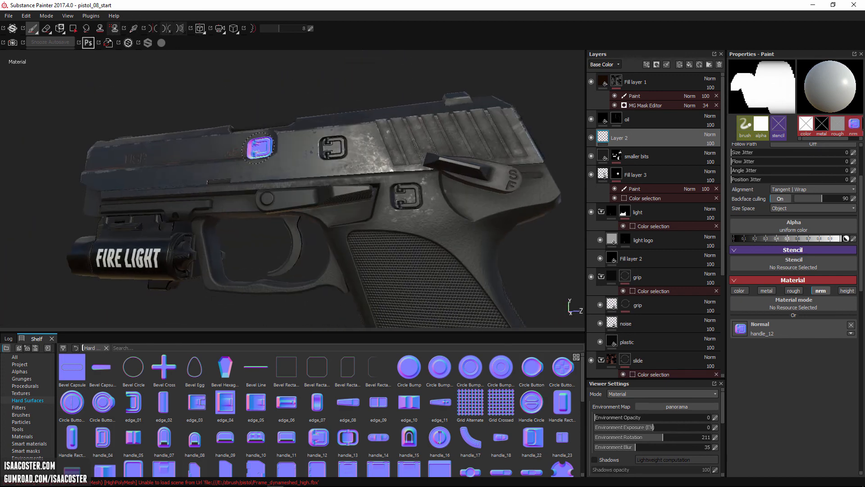
Undo the two handle_12 stamps and look over the whole pistol from the side
{"action": "key", "text": "ctrl+z"}
{"action": "key", "text": "ctrl+z"}
{"action": "left_click_drag", "start_coordinate": [415, 196], "coordinate": [361, 213], "text": "alt"}
{"action": "right_click_drag", "start_coordinate": [415, 209], "coordinate": [373, 222], "text": "alt"}
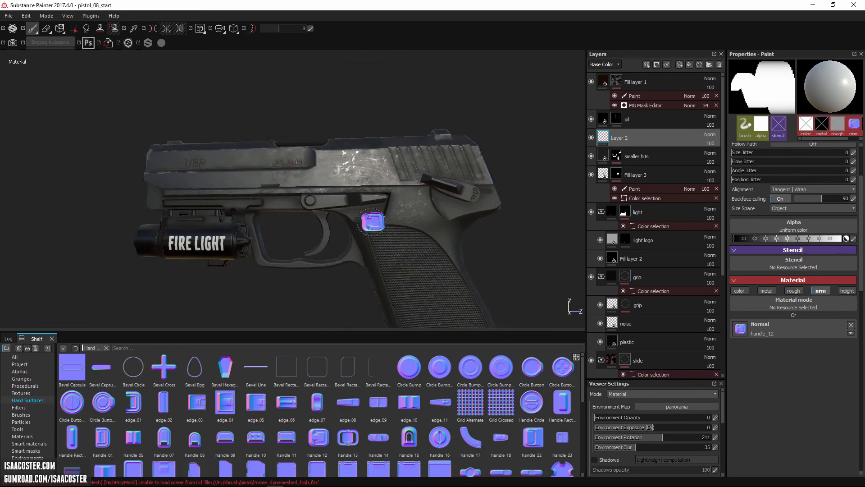
{"action": "middle_click_drag", "start_coordinate": [349, 222], "coordinate": [337, 160], "text": "alt"}
{"action": "left_click_drag", "start_coordinate": [337, 161], "coordinate": [363, 246], "text": "alt"}
{"action": "middle_click_drag", "start_coordinate": [362, 246], "coordinate": [361, 224], "text": "alt"}
{"action": "left_click_drag", "start_coordinate": [361, 224], "coordinate": [318, 213], "text": "alt"}
{"action": "middle_click_drag", "start_coordinate": [319, 212], "coordinate": [289, 207], "text": "alt"}
{"action": "left_click_drag", "start_coordinate": [289, 207], "coordinate": [303, 215], "text": "alt"}
{"action": "middle_click_drag", "start_coordinate": [303, 214], "coordinate": [309, 224], "text": "alt"}
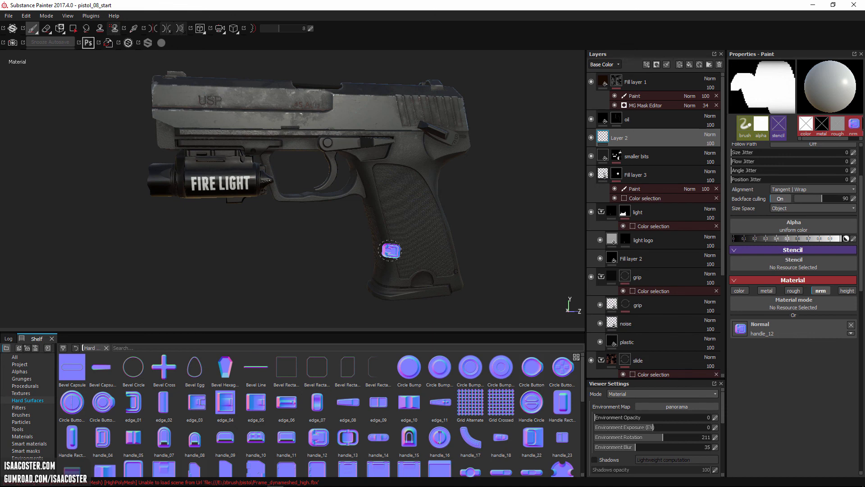